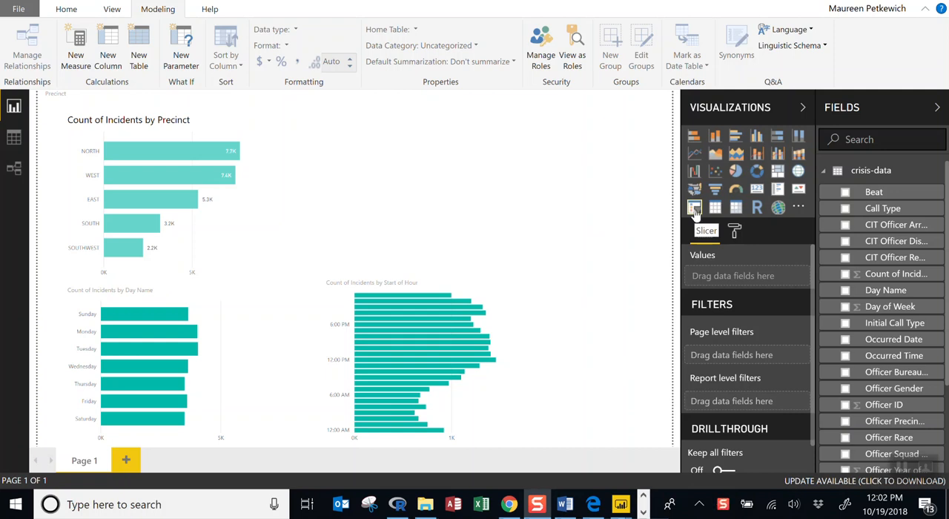
Add a slicer for the Call Type field in the empty area above the Start of Hour chart
{"action": "left_click", "coordinate": [695, 210]}
{"action": "left_click_drag", "start_coordinate": [614, 122], "coordinate": [406, 112]}
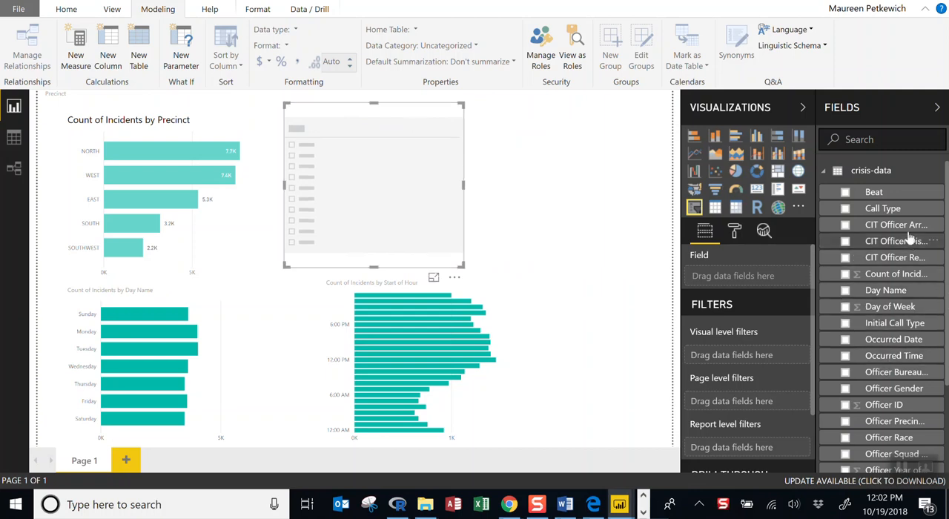
{"action": "left_click_drag", "start_coordinate": [886, 212], "coordinate": [743, 282]}
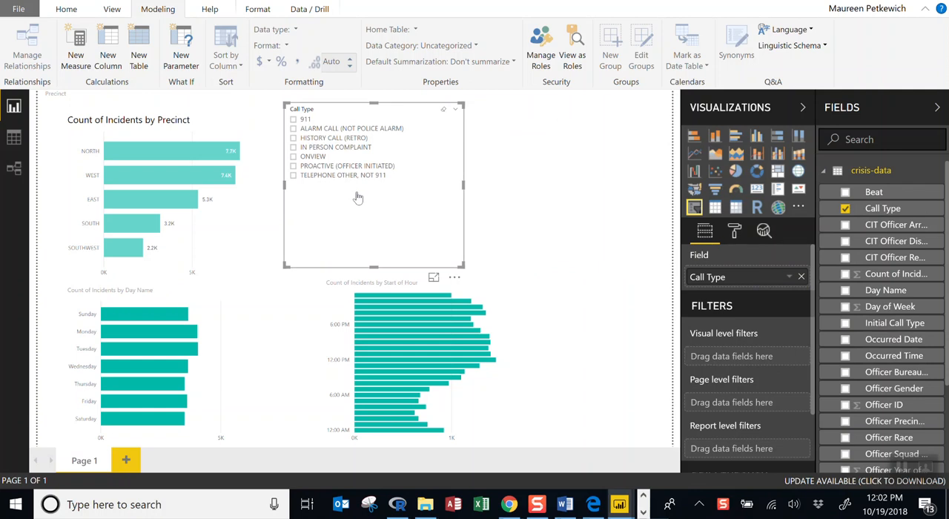
Try the Call Type slicer by filtering the report by 911, clearing it, and choosing other call types such as HISTORY CALL (RETRO)
{"action": "left_click", "coordinate": [293, 119]}
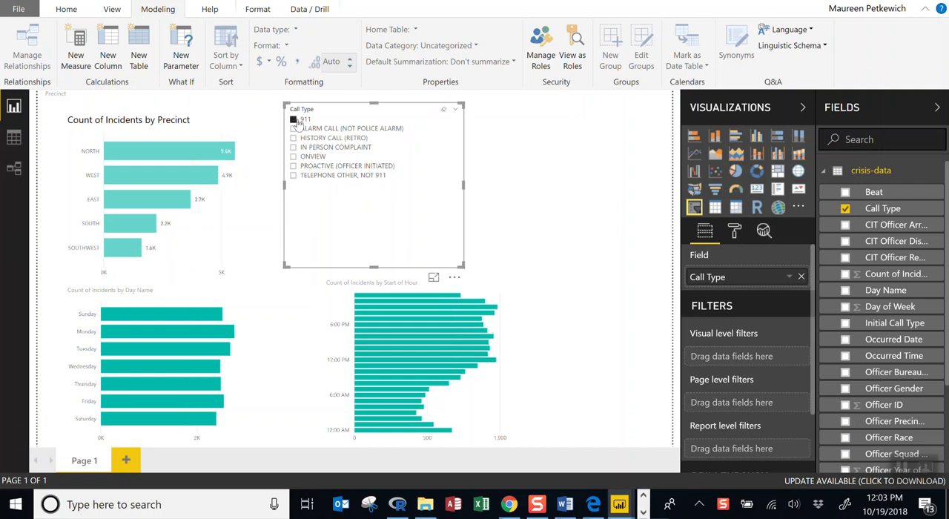
{"action": "left_click", "coordinate": [294, 120]}
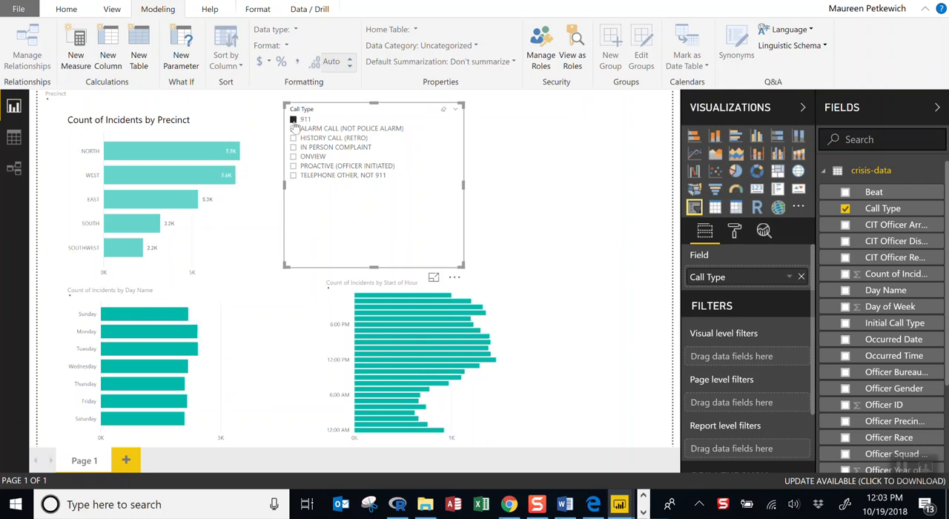
{"action": "left_click", "coordinate": [293, 121]}
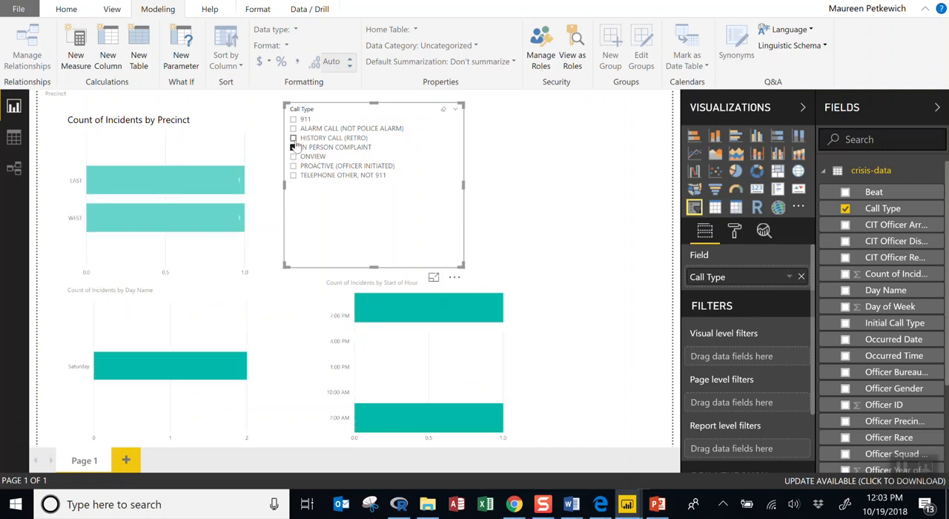
{"action": "left_click", "coordinate": [294, 138]}
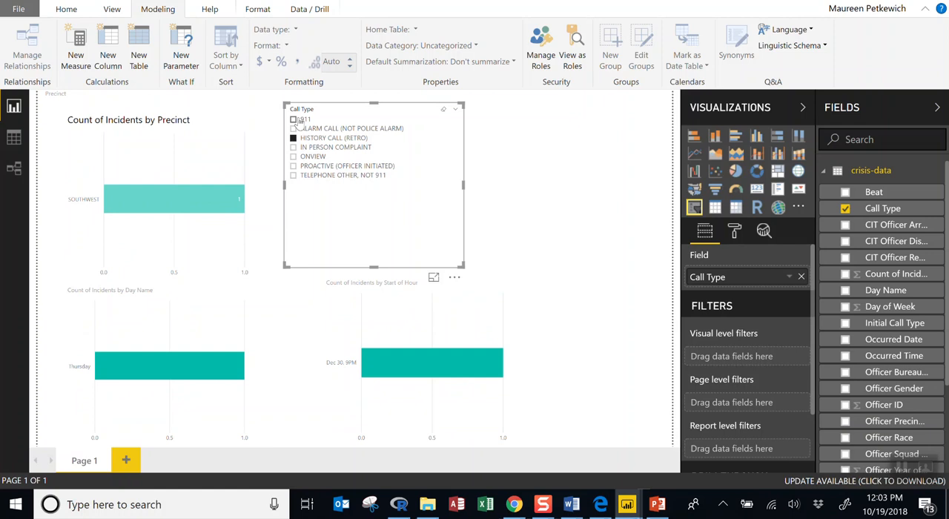
{"action": "left_click", "coordinate": [296, 120]}
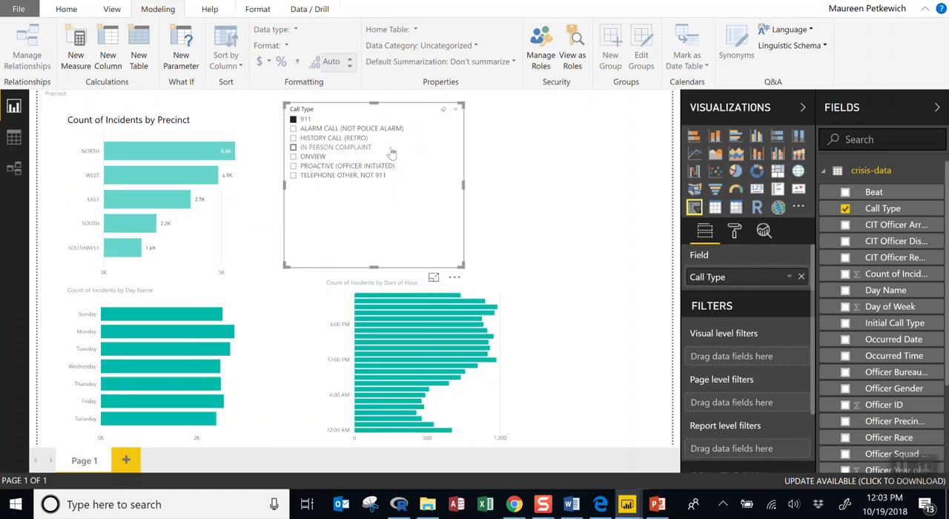
Change the Call Type slicer from a list to a dropdown
{"action": "left_click", "coordinate": [455, 113]}
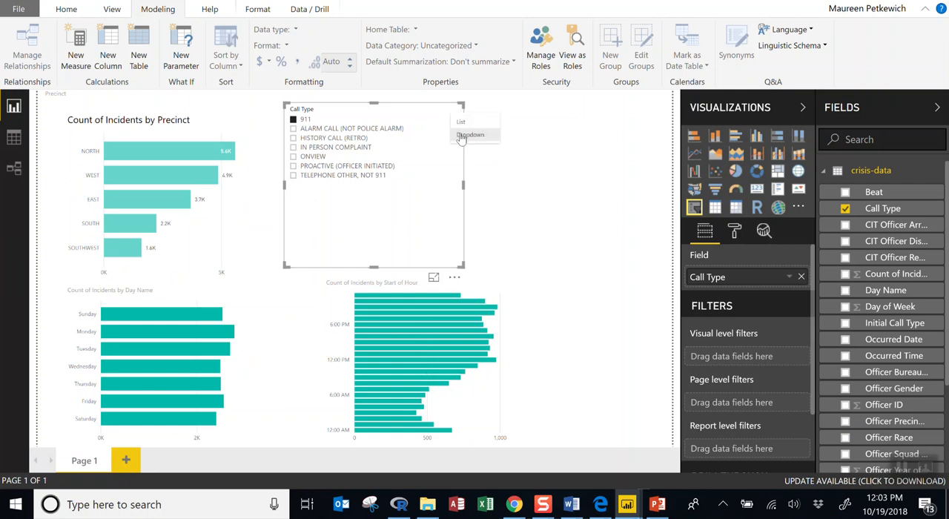
{"action": "left_click", "coordinate": [469, 135]}
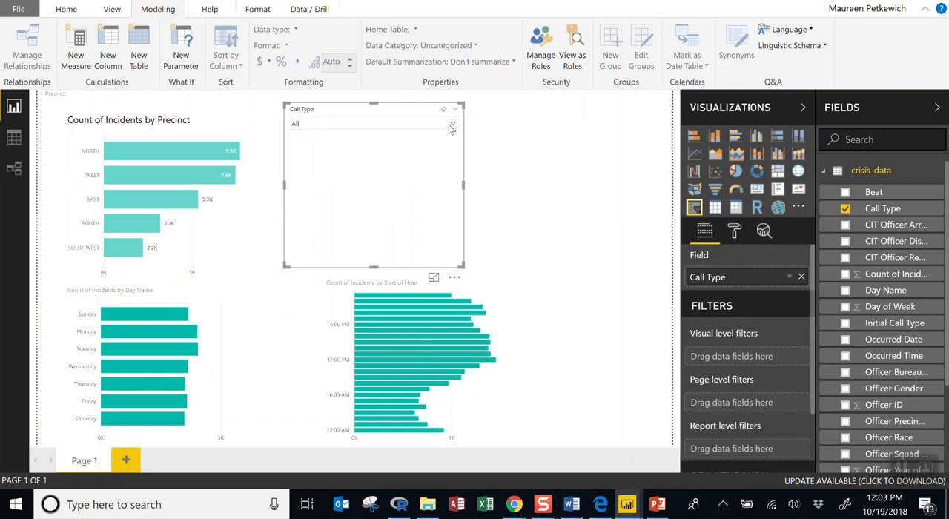
Try the Call Type dropdown with IN PERSON COMPLAINT and PROACTIVE (OFFICER INITIATED), and clear the selection
{"action": "left_click", "coordinate": [453, 126]}
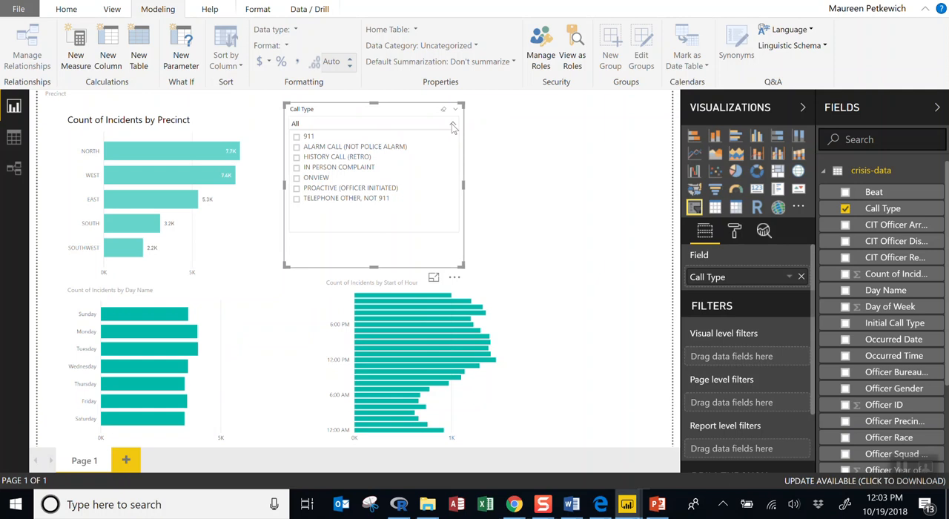
{"action": "left_click", "coordinate": [330, 170]}
{"action": "left_click", "coordinate": [327, 188]}
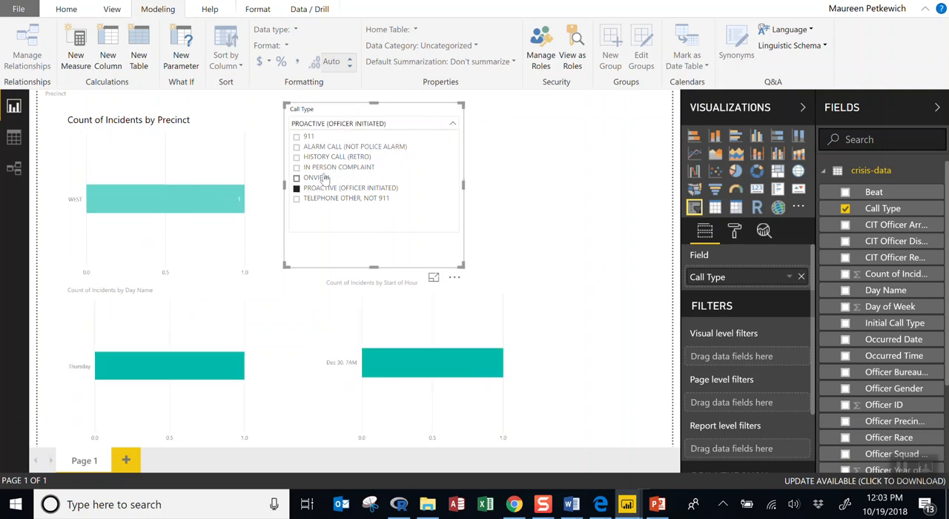
{"action": "left_click", "coordinate": [453, 125]}
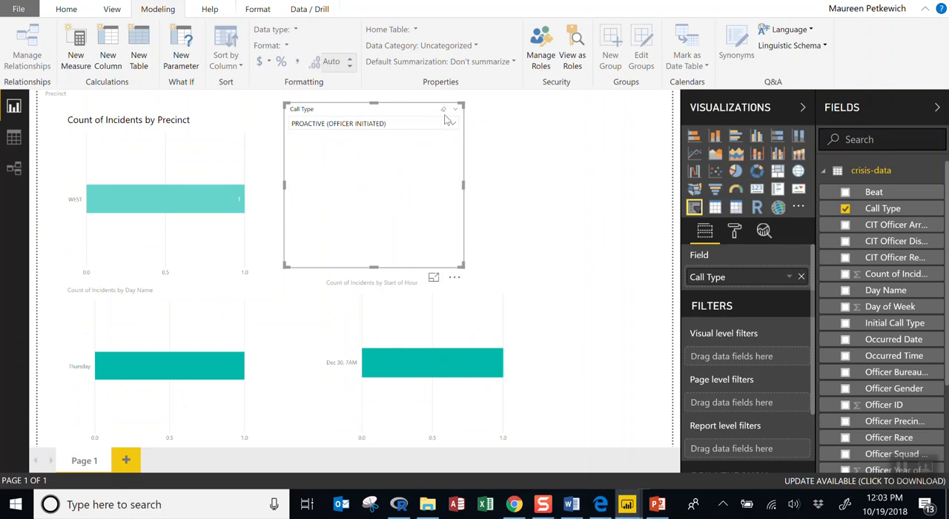
{"action": "left_click", "coordinate": [445, 112]}
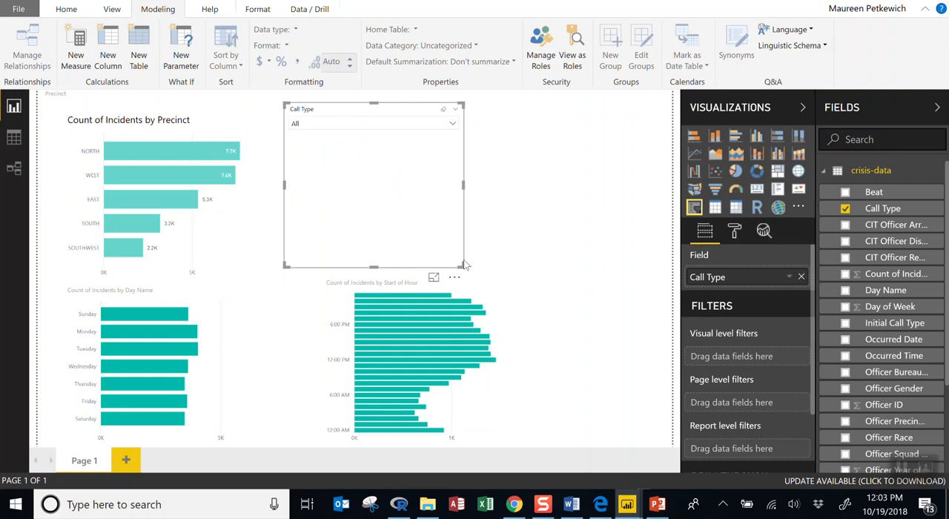
Shrink the Call Type slicer to a compact box that just fits its title and dropdown
{"action": "left_click", "coordinate": [455, 124]}
{"action": "left_click", "coordinate": [456, 124]}
{"action": "left_click_drag", "start_coordinate": [461, 265], "coordinate": [341, 143]}
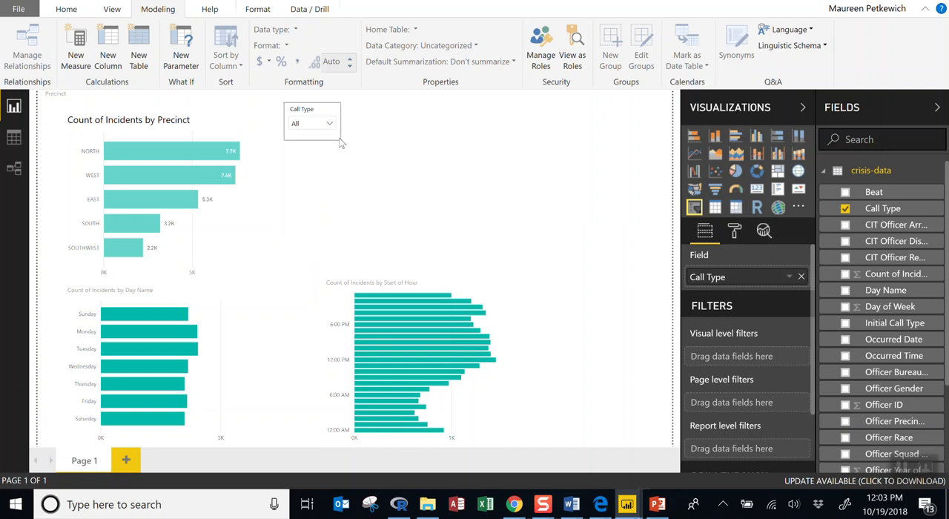
{"action": "left_click", "coordinate": [445, 162]}
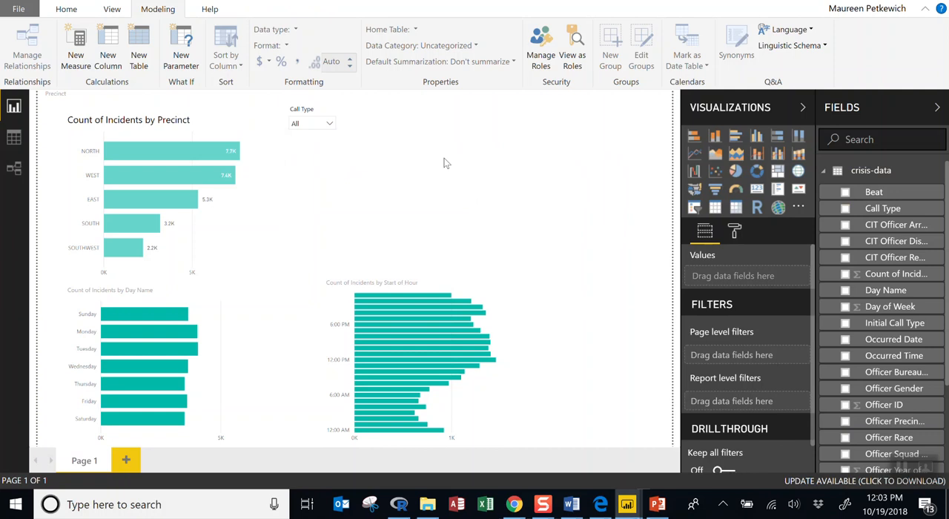
Add a second slicer beside the Call Type slicer, using the Use of Force Indicator field
{"action": "left_click", "coordinate": [694, 208]}
{"action": "left_click_drag", "start_coordinate": [598, 132], "coordinate": [474, 107]}
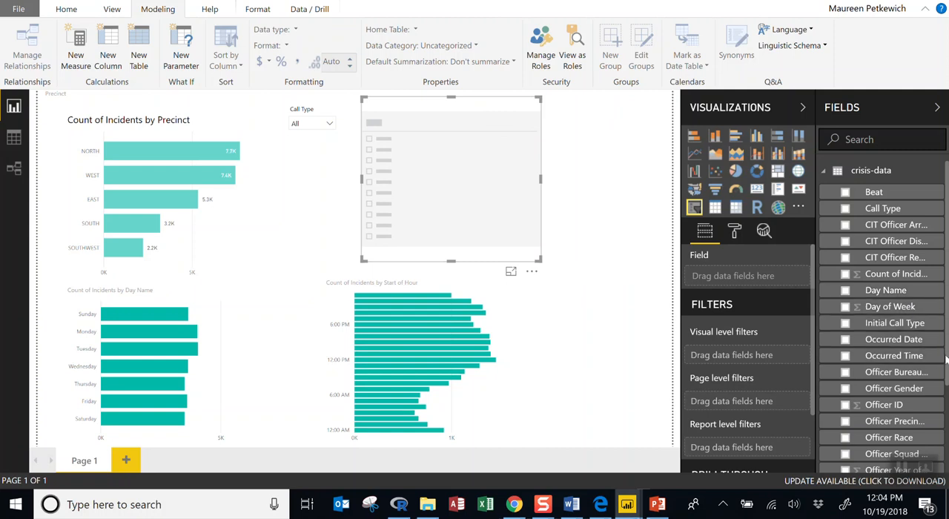
{"action": "left_click_drag", "start_coordinate": [947, 361], "coordinate": [940, 453]}
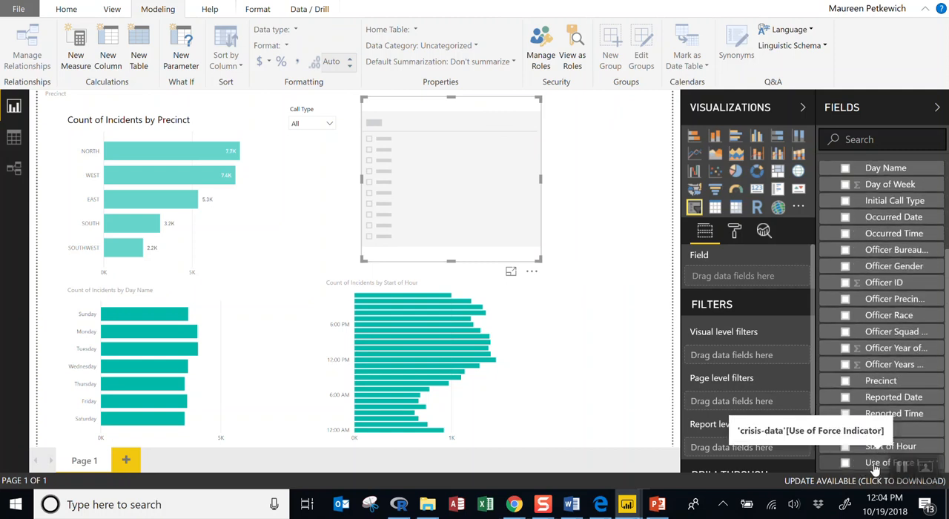
{"action": "left_click_drag", "start_coordinate": [875, 465], "coordinate": [738, 286]}
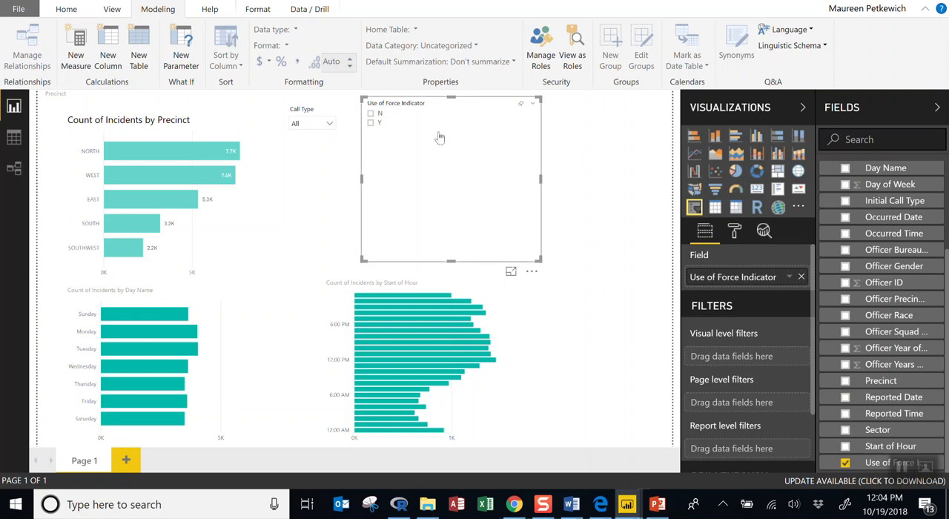
Change the Use of Force Indicator slicer to a dropdown and filter it to Y
{"action": "left_click", "coordinate": [533, 107]}
{"action": "left_click", "coordinate": [501, 131]}
{"action": "left_click", "coordinate": [529, 120]}
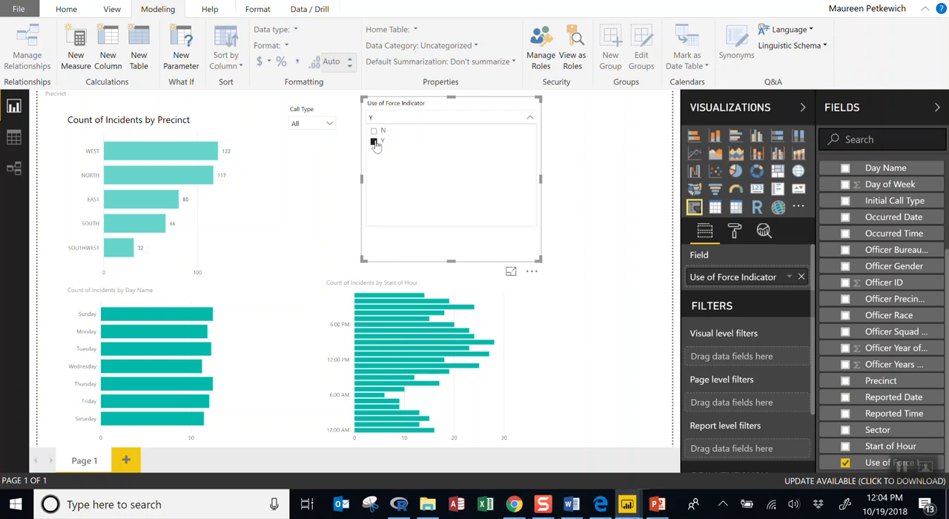
Shrink the Use of Force Indicator slicer to fit its full title and place it level with the Call Type slicer
{"action": "left_click_drag", "start_coordinate": [541, 257], "coordinate": [429, 148]}
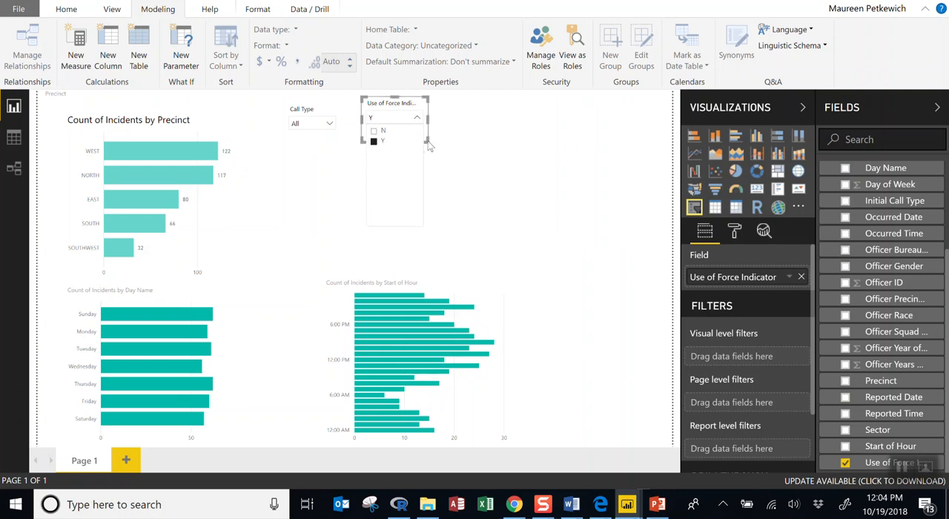
{"action": "left_click", "coordinate": [463, 167]}
{"action": "mouse_move", "coordinate": [378, 100]}
{"action": "left_mouse_down"}
{"action": "mouse_move", "coordinate": [387, 103]}
{"action": "mouse_move", "coordinate": [379, 110]}
{"action": "left_mouse_up"}
{"action": "left_click_drag", "start_coordinate": [429, 150], "coordinate": [443, 152]}
{"action": "left_click", "coordinate": [447, 216]}
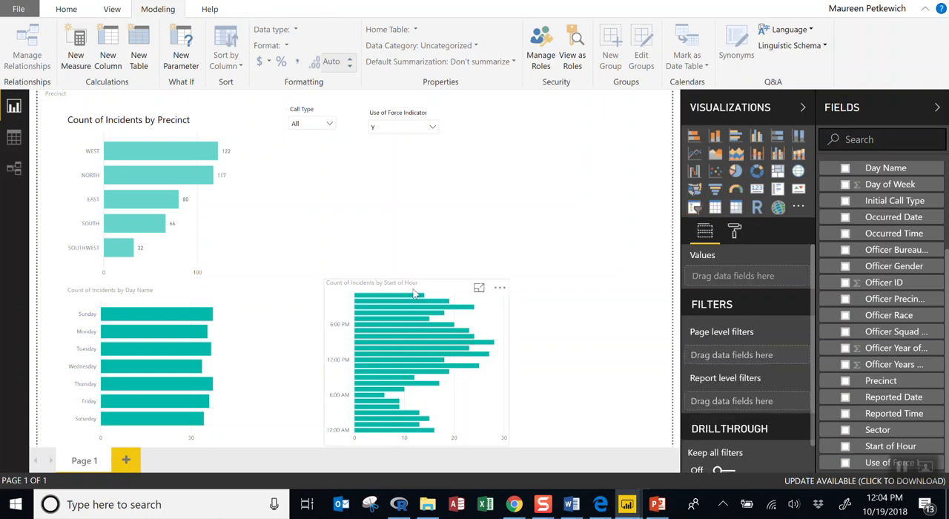
Enlarge the Count of Incidents by Start of Hour chart up into the free space below the slicers
{"action": "left_click", "coordinate": [415, 295]}
{"action": "left_click_drag", "start_coordinate": [325, 280], "coordinate": [307, 217]}
{"action": "left_click", "coordinate": [447, 234]}
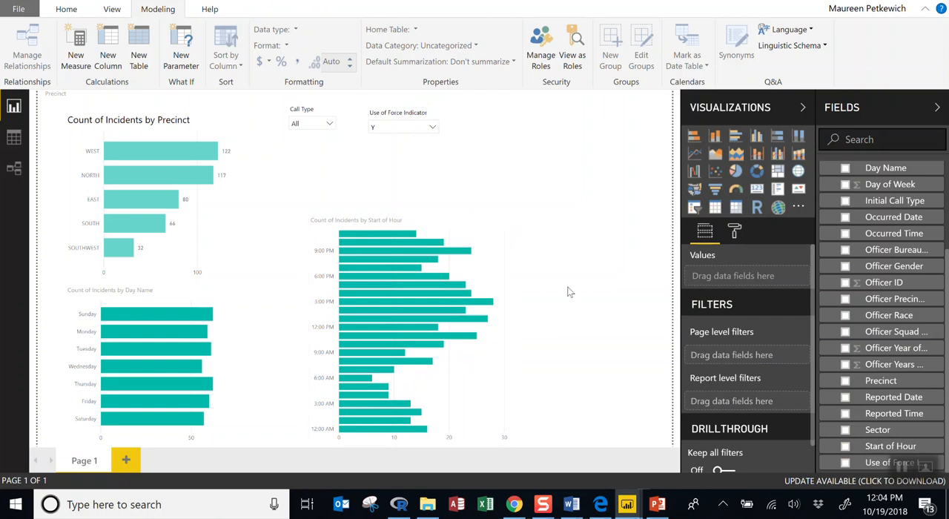
View the rows of the crisis-data table and return to the report page
{"action": "left_click", "coordinate": [14, 138]}
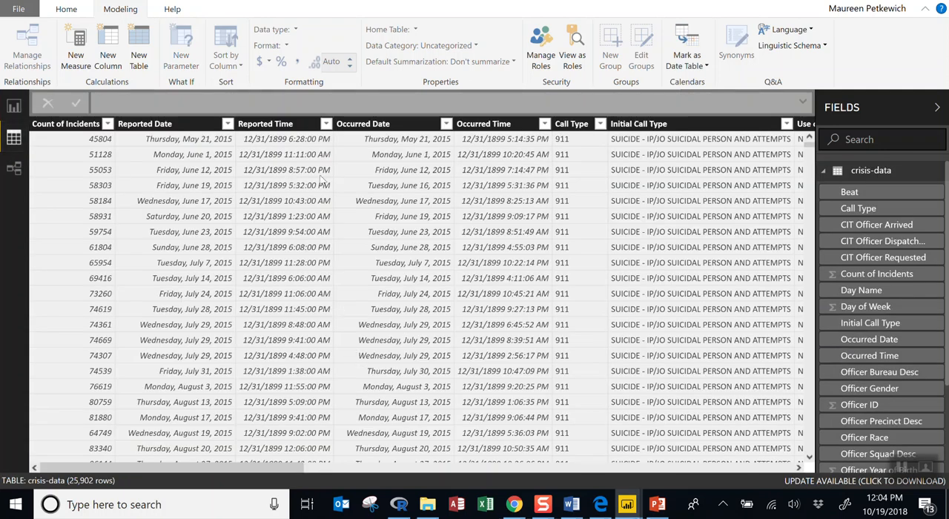
{"action": "mouse_move", "coordinate": [277, 471]}
{"action": "left_mouse_down"}
{"action": "mouse_move", "coordinate": [516, 467]}
{"action": "mouse_move", "coordinate": [801, 480]}
{"action": "mouse_move", "coordinate": [619, 468]}
{"action": "mouse_move", "coordinate": [276, 470]}
{"action": "left_mouse_up"}
{"action": "left_click", "coordinate": [15, 104]}
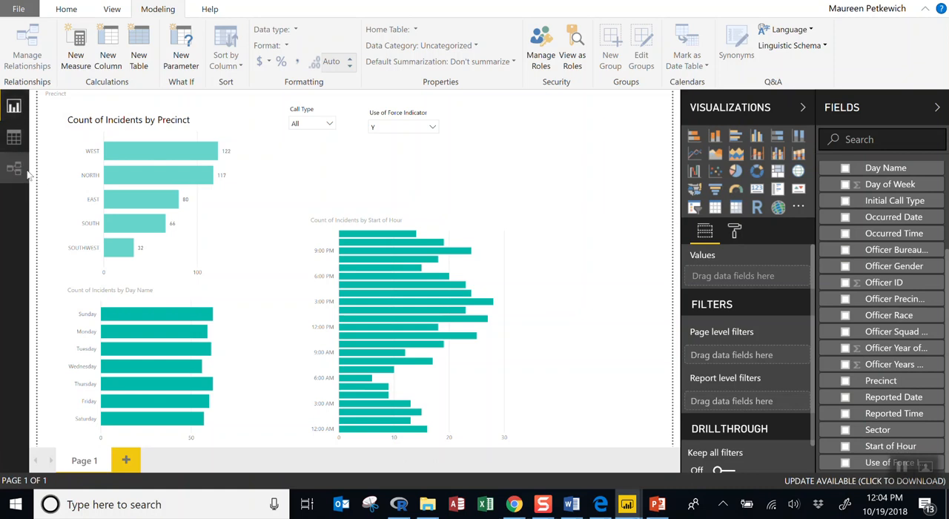
Add a new calculated column to the crisis-data table from the Occurred Date column in the data view
{"action": "left_click", "coordinate": [15, 137]}
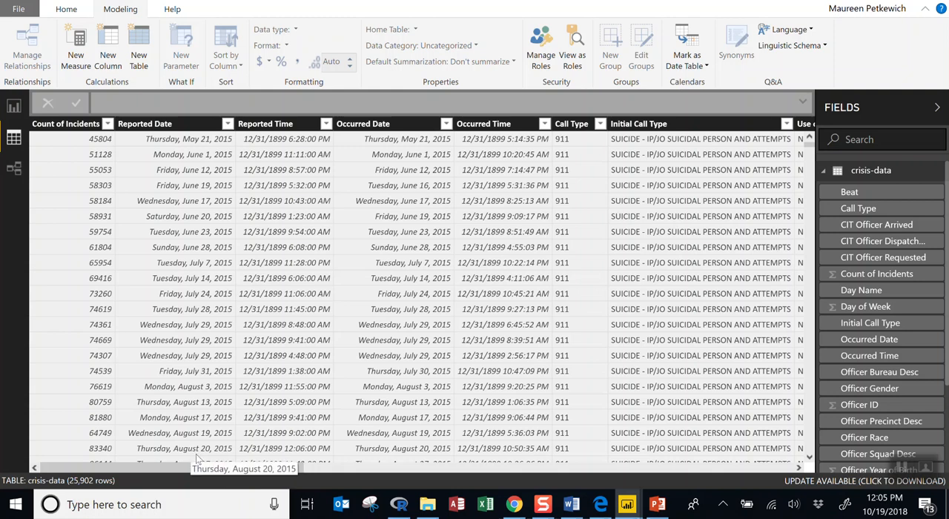
{"action": "left_click_drag", "start_coordinate": [228, 471], "coordinate": [237, 448]}
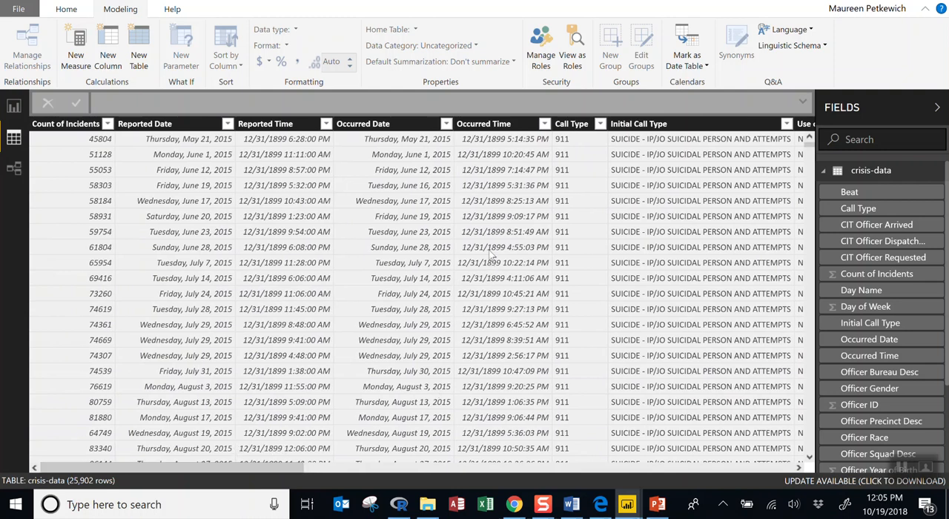
{"action": "left_click", "coordinate": [446, 125]}
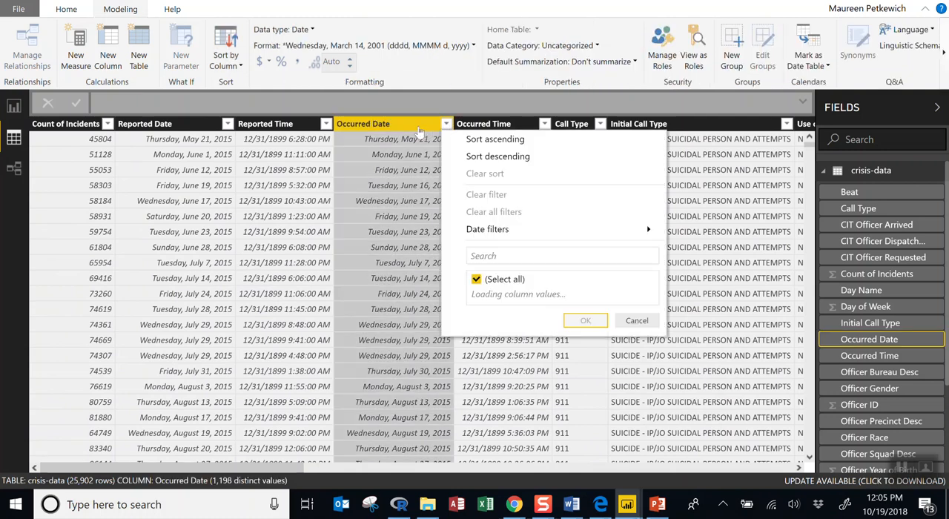
{"action": "left_click", "coordinate": [417, 131]}
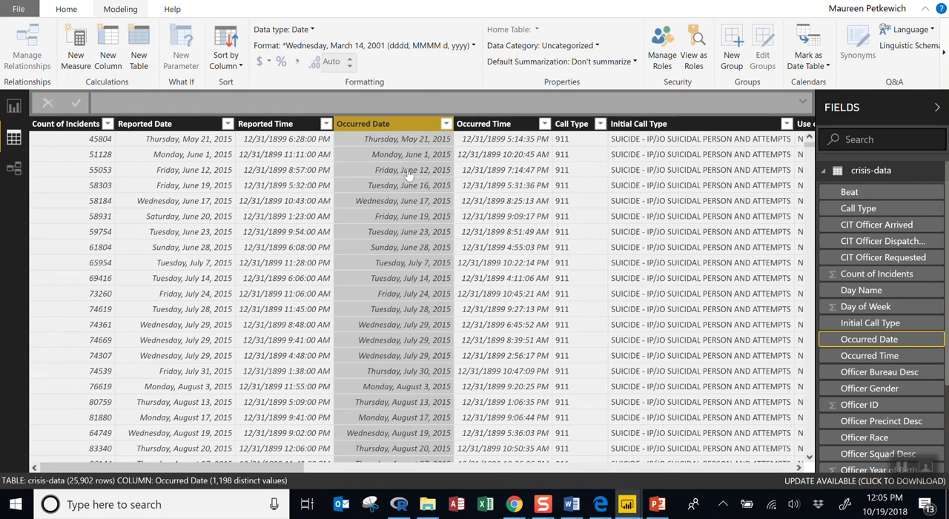
{"action": "right_click", "coordinate": [393, 127]}
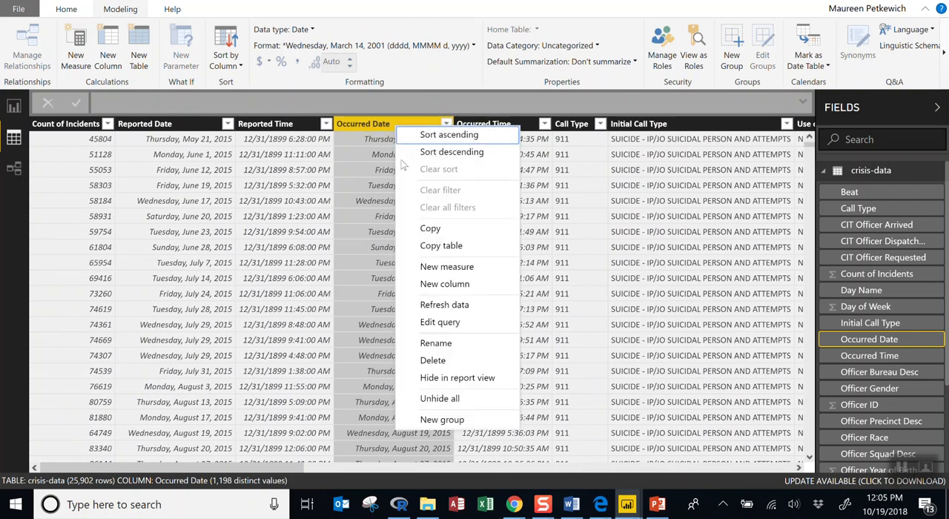
{"action": "left_click", "coordinate": [438, 283]}
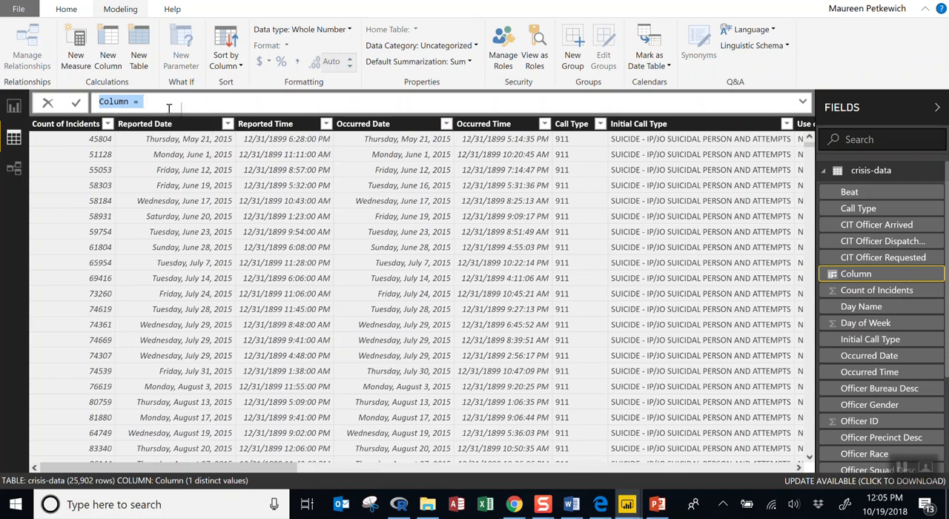
Name the new calculated column Year in its formula
{"action": "key", "text": "BackSpace"}
{"action": "type", "text": "Year"}
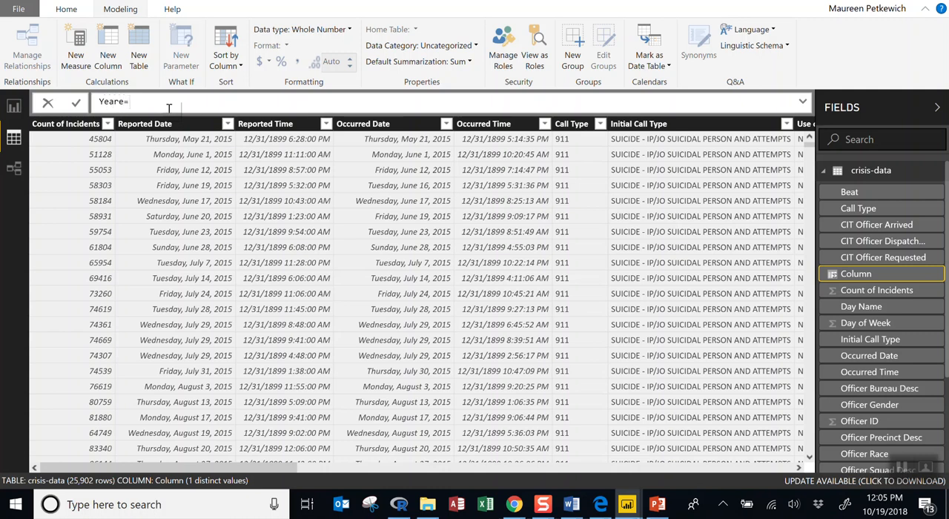
{"action": "type", "text": "e="}
{"action": "key", "text": "BackSpace"}
{"action": "key", "text": "BackSpace"}
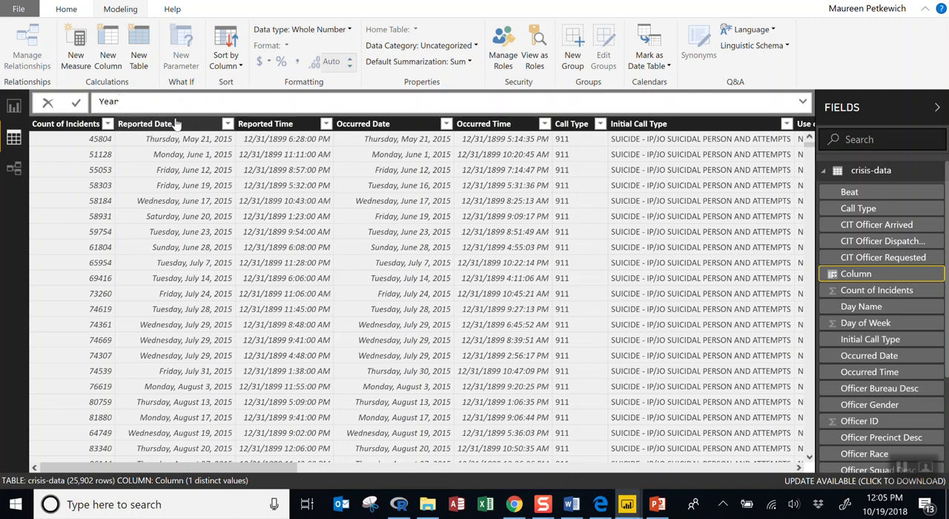
Define the Year column as YEAR('crisis-data'[Occurred Date]) and commit the formula
{"action": "type", "text": "= ye"}
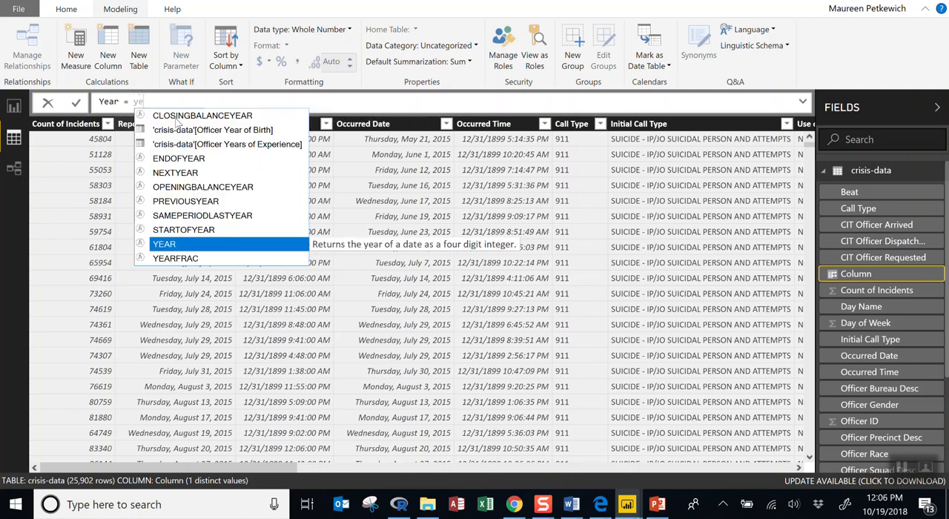
{"action": "key", "text": "BackSpace"}
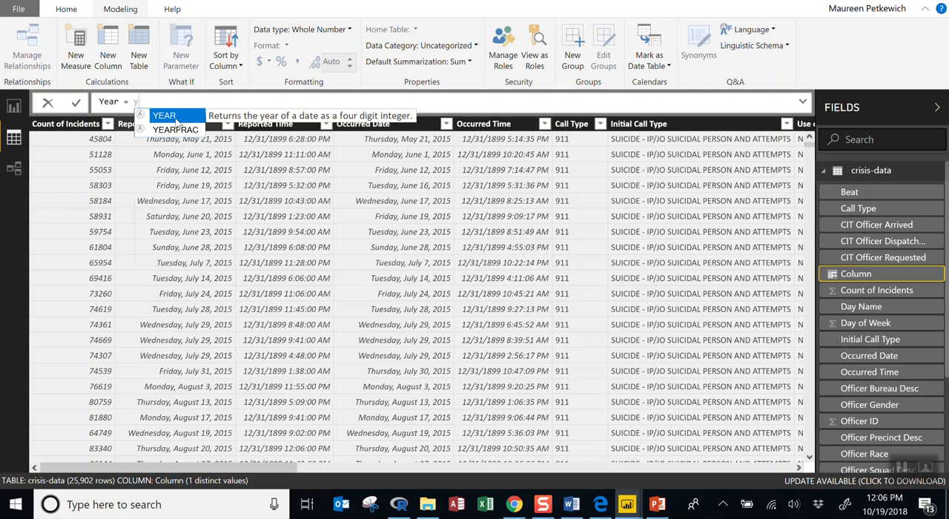
{"action": "left_click", "coordinate": [175, 118]}
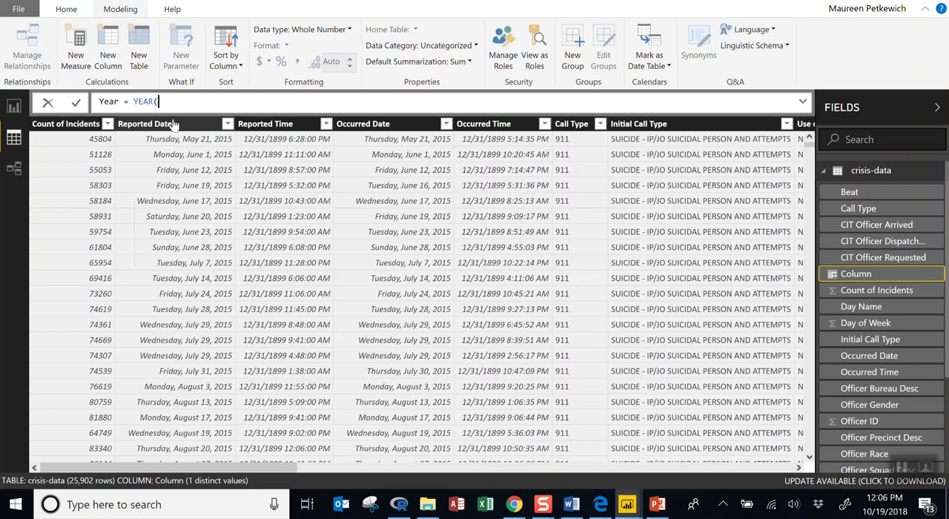
{"action": "type", "text": "oc"}
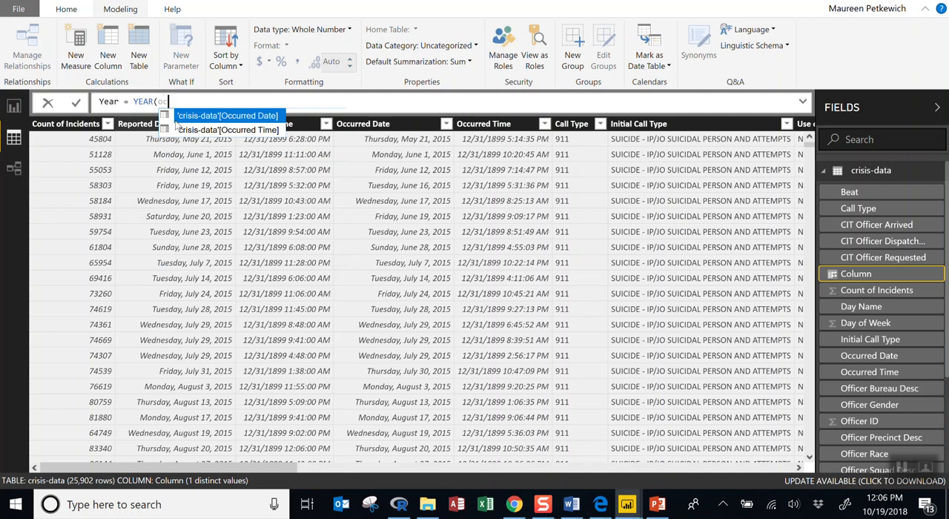
{"action": "left_click", "coordinate": [228, 119]}
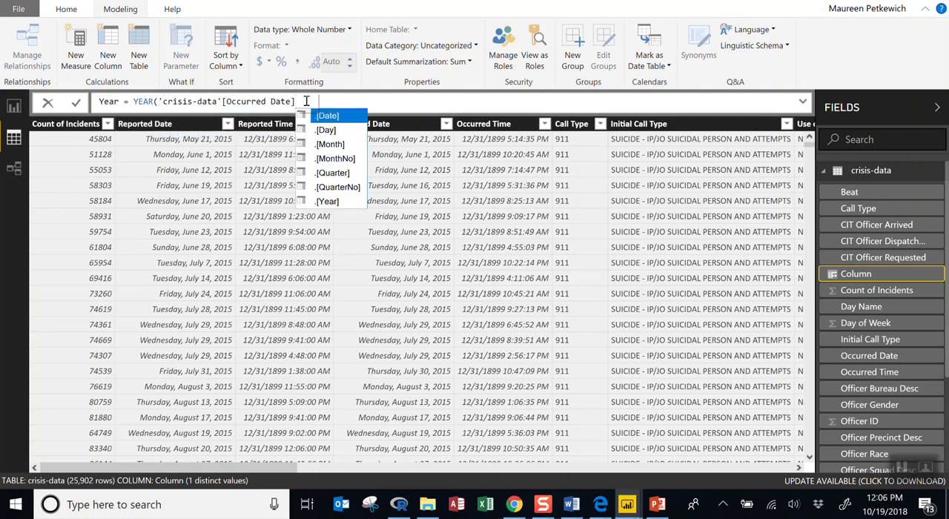
{"action": "type", "text": ")"}
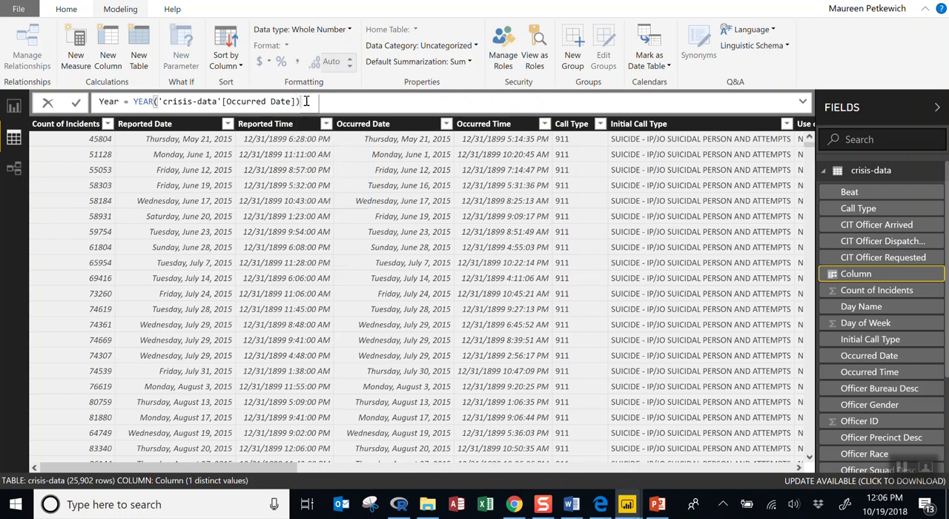
{"action": "key", "text": "Return"}
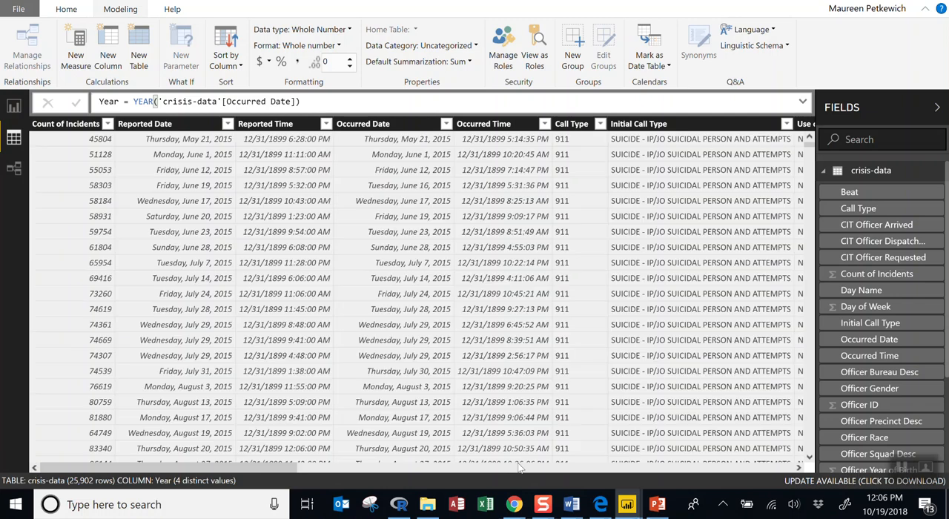
Examine the values of the new Year column at the far end of the crisis-data table
{"action": "left_click_drag", "start_coordinate": [247, 465], "coordinate": [780, 467]}
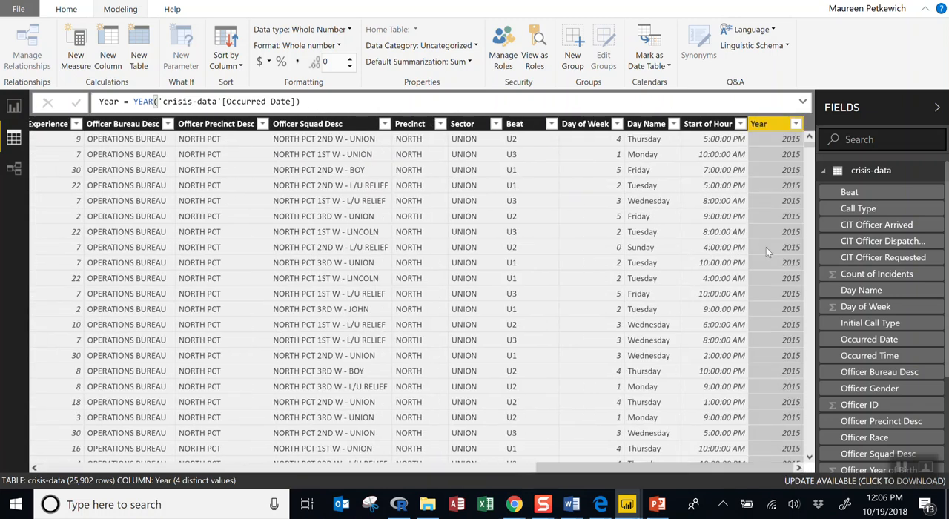
{"action": "scroll", "coordinate": [761, 230], "scroll_direction": "down", "scroll_amount": 15}
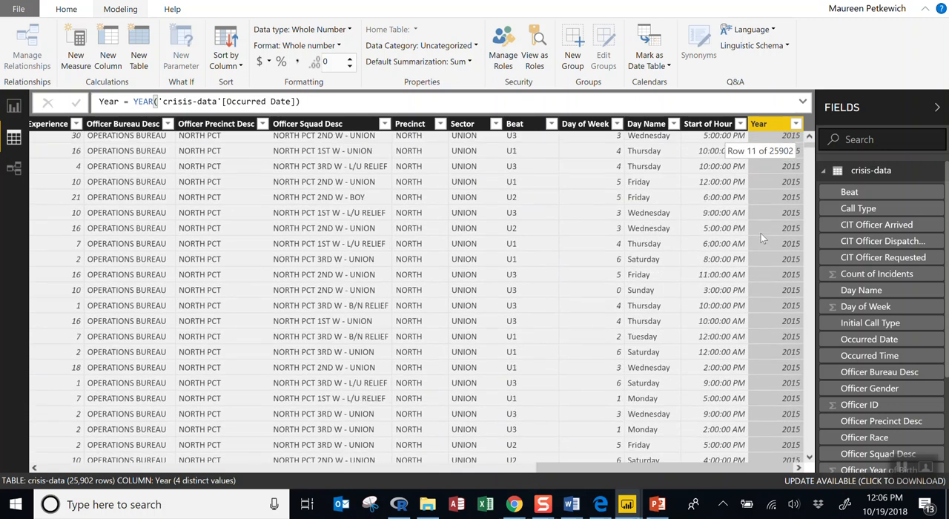
{"action": "scroll", "coordinate": [762, 232], "scroll_direction": "up", "scroll_amount": 2}
{"action": "scroll", "coordinate": [762, 231], "scroll_direction": "up", "scroll_amount": 15}
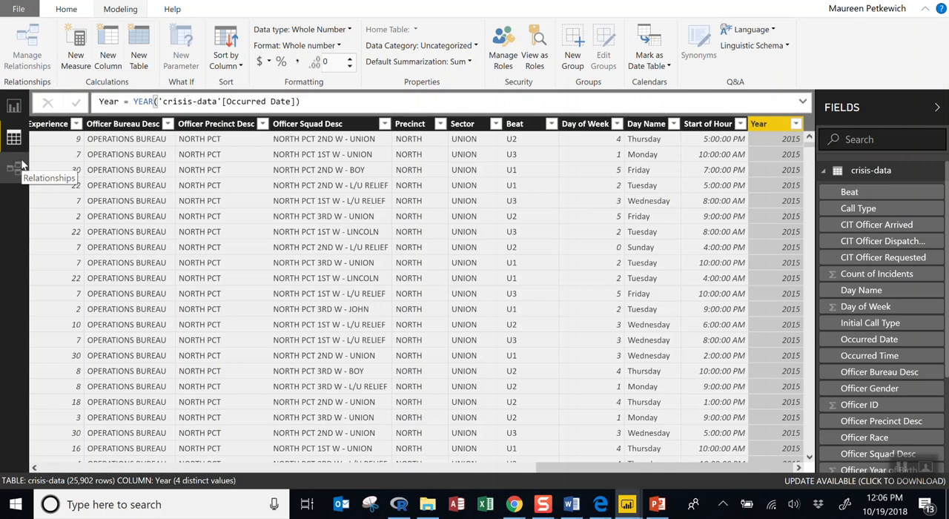
Return to the report page and add a slicer on the Year field in the empty space beside the existing slicers
{"action": "left_click", "coordinate": [23, 116]}
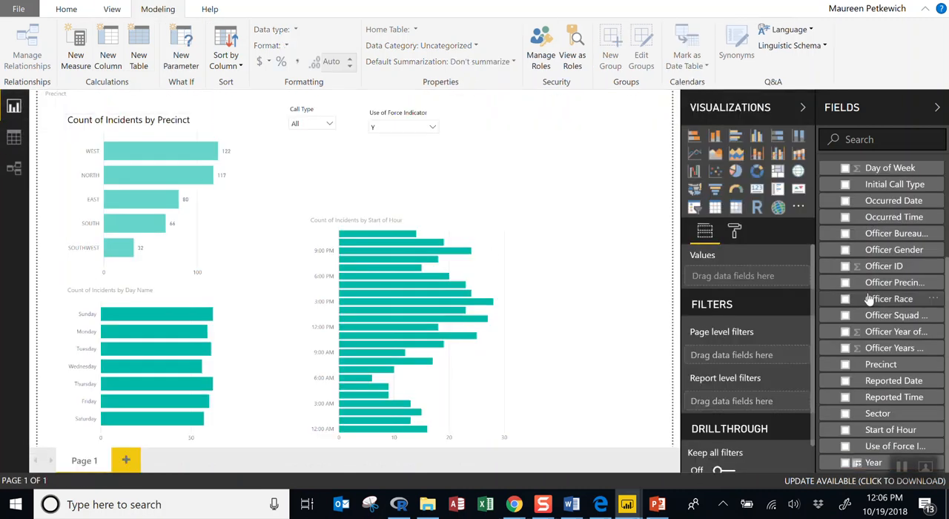
{"action": "scroll", "coordinate": [883, 317], "scroll_direction": "up", "scroll_amount": 3}
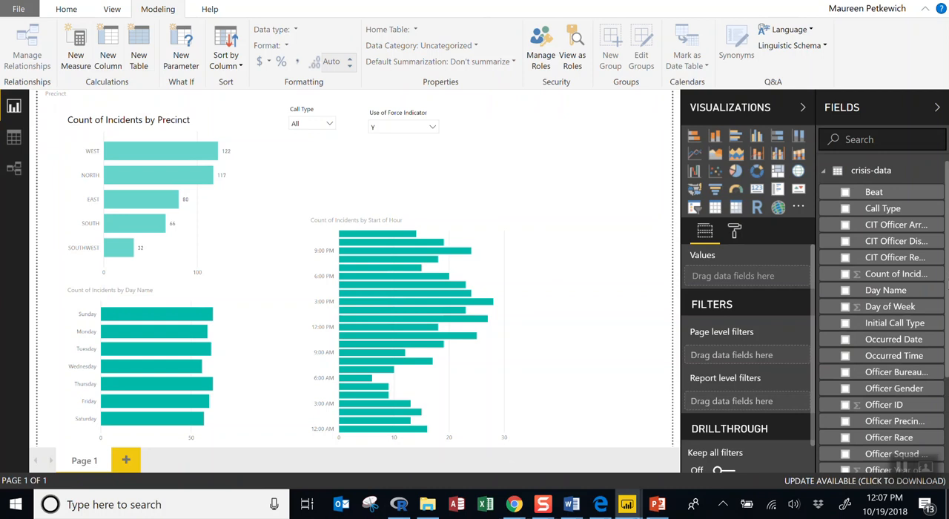
{"action": "scroll", "coordinate": [882, 445], "scroll_direction": "down", "scroll_amount": 5}
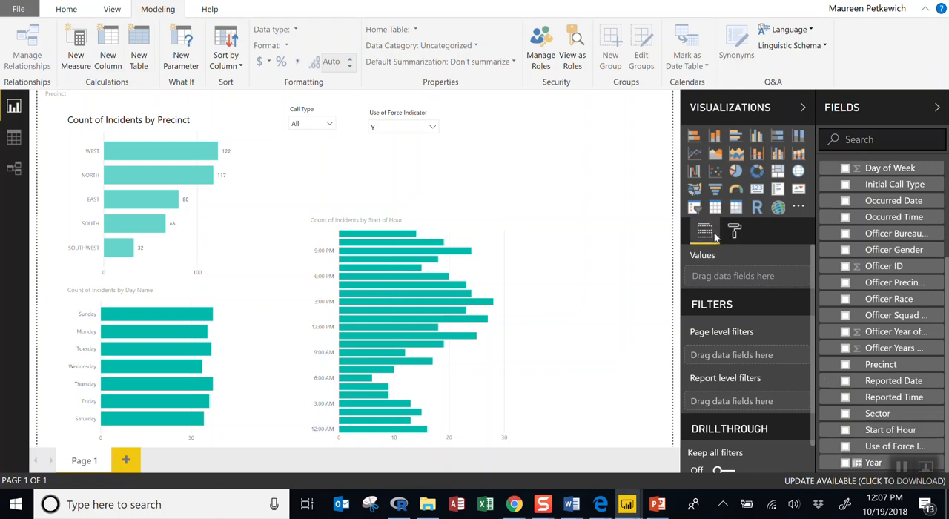
{"action": "left_click", "coordinate": [695, 208]}
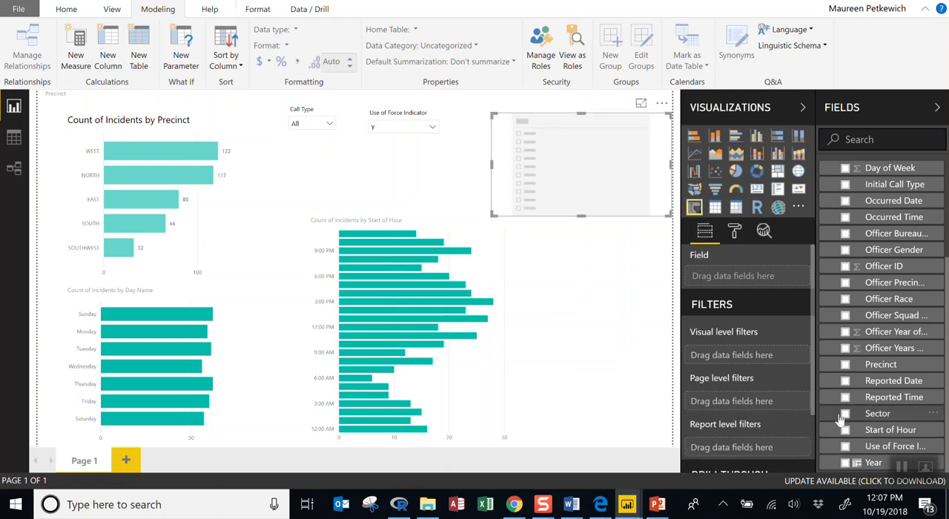
{"action": "left_click_drag", "start_coordinate": [871, 463], "coordinate": [745, 282]}
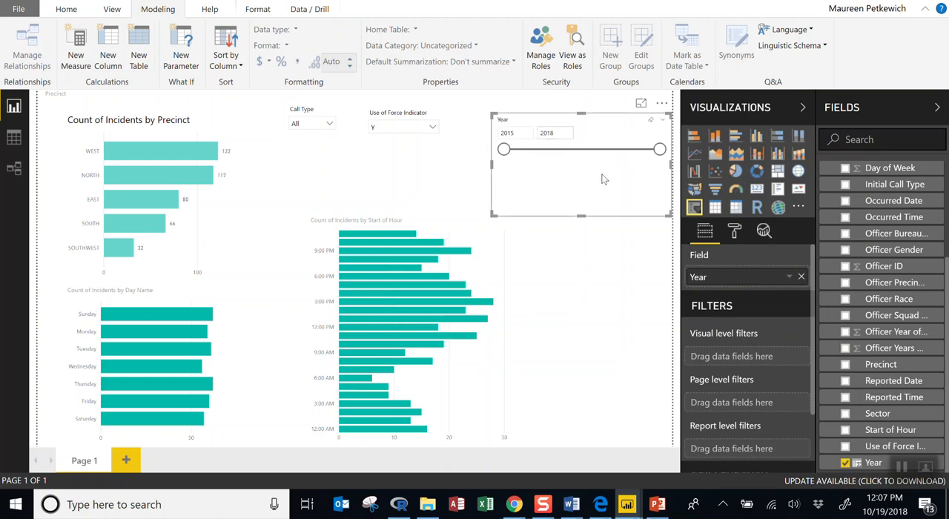
{"action": "left_click", "coordinate": [582, 109]}
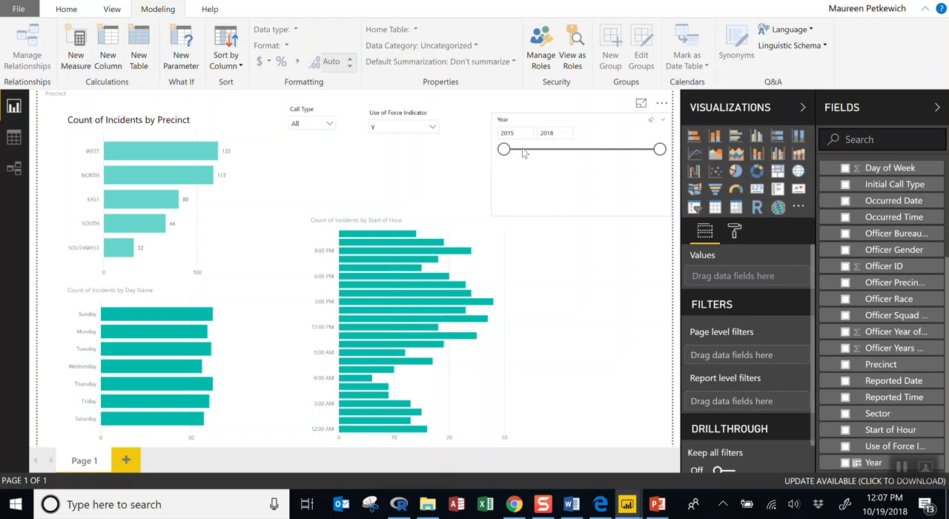
Try the Year slicer with the ranges 2016 to 2018 and 2015 to 2017, and clear the selection
{"action": "left_click_drag", "start_coordinate": [504, 149], "coordinate": [555, 149]}
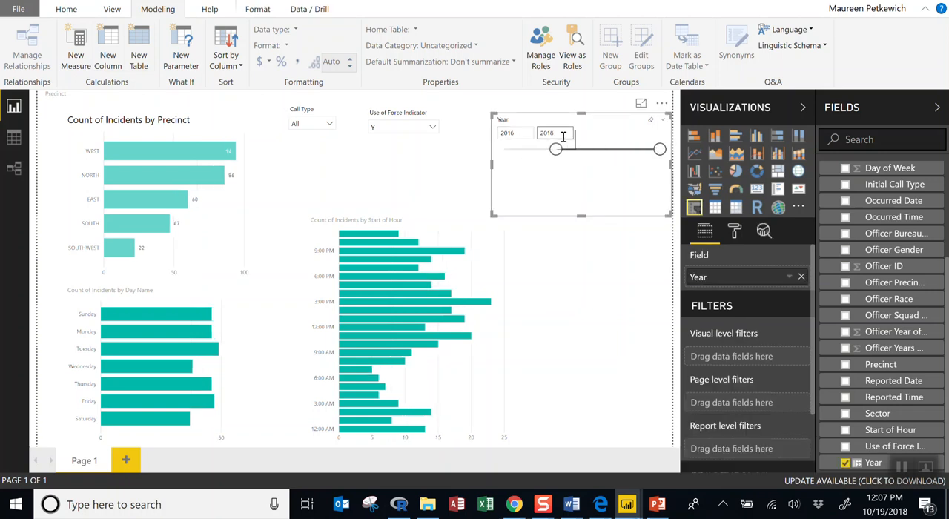
{"action": "left_click_drag", "start_coordinate": [659, 151], "coordinate": [619, 154]}
{"action": "left_click_drag", "start_coordinate": [556, 149], "coordinate": [504, 149]}
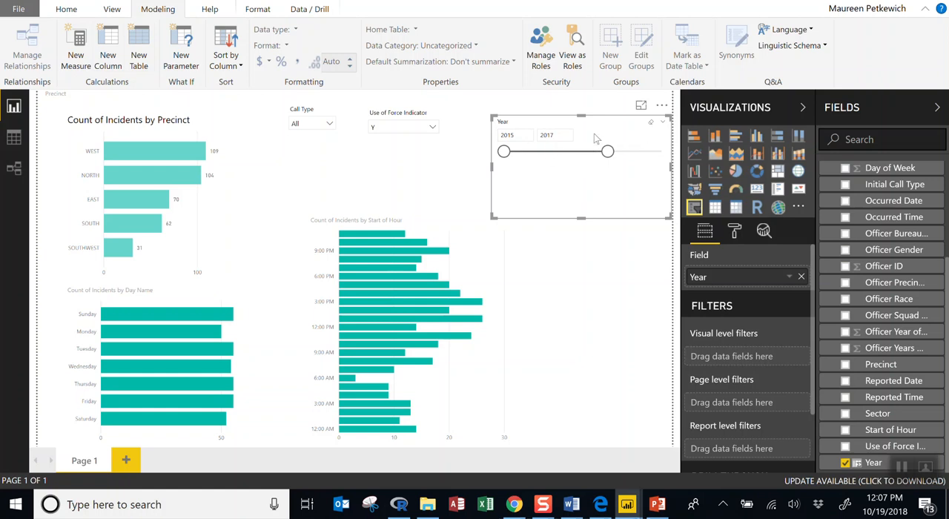
{"action": "left_click", "coordinate": [653, 129]}
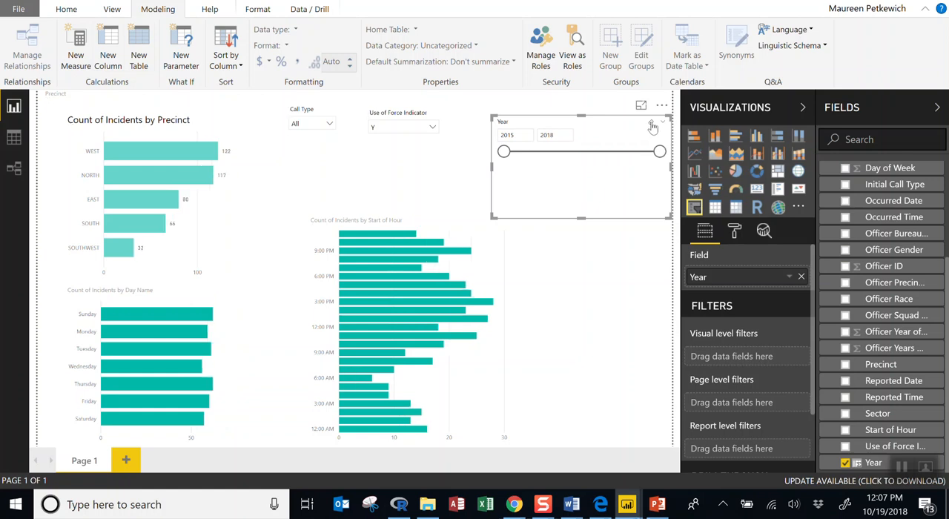
Move the Year slicer closer to the Use of Force Indicator slicer and switch it to the Dropdown style
{"action": "mouse_move", "coordinate": [636, 124]}
{"action": "left_mouse_down"}
{"action": "mouse_move", "coordinate": [589, 120]}
{"action": "mouse_move", "coordinate": [594, 112]}
{"action": "left_mouse_up"}
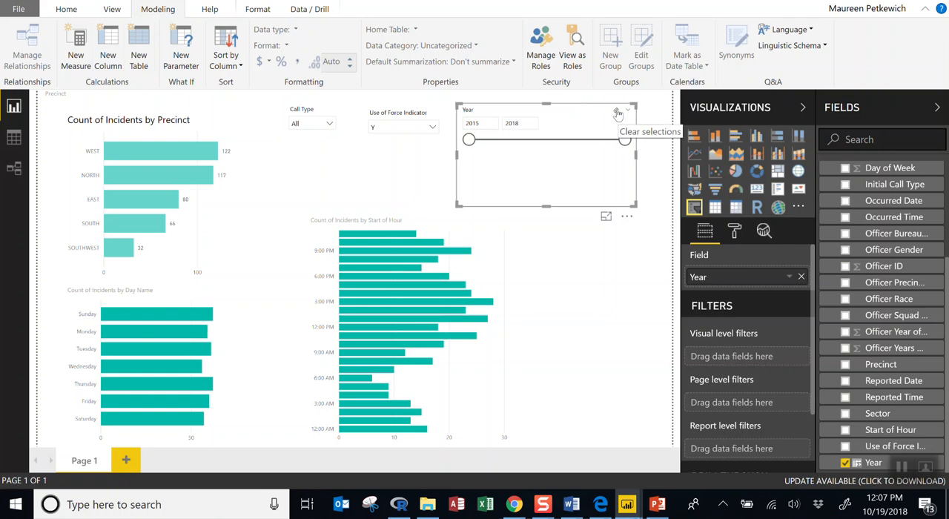
{"action": "left_click", "coordinate": [627, 111]}
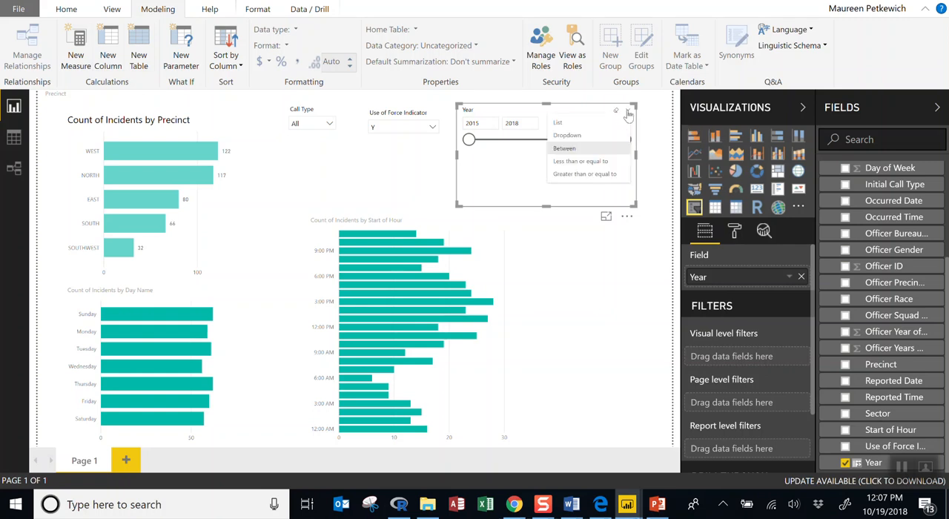
{"action": "left_click", "coordinate": [603, 137]}
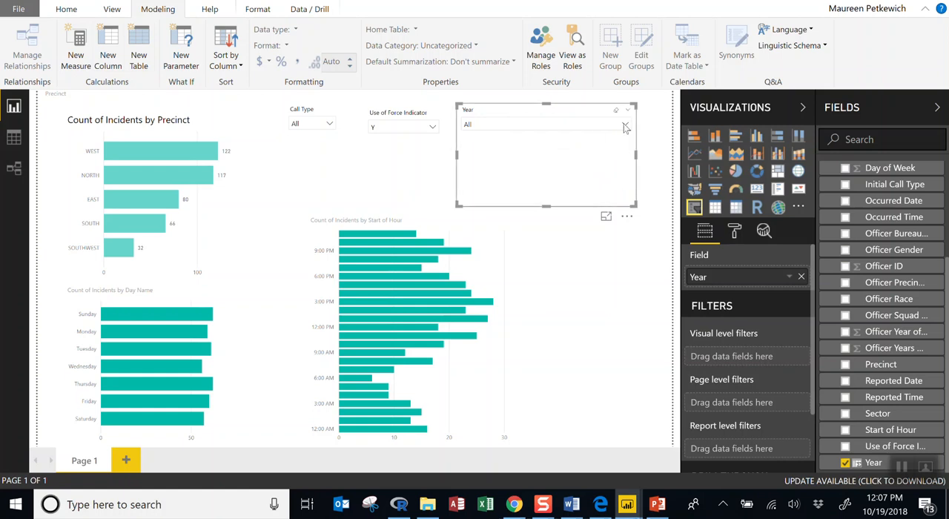
Try the Year slicer as a Between range of 2015 to 2016 and as Greater than or equal to
{"action": "left_click", "coordinate": [627, 112]}
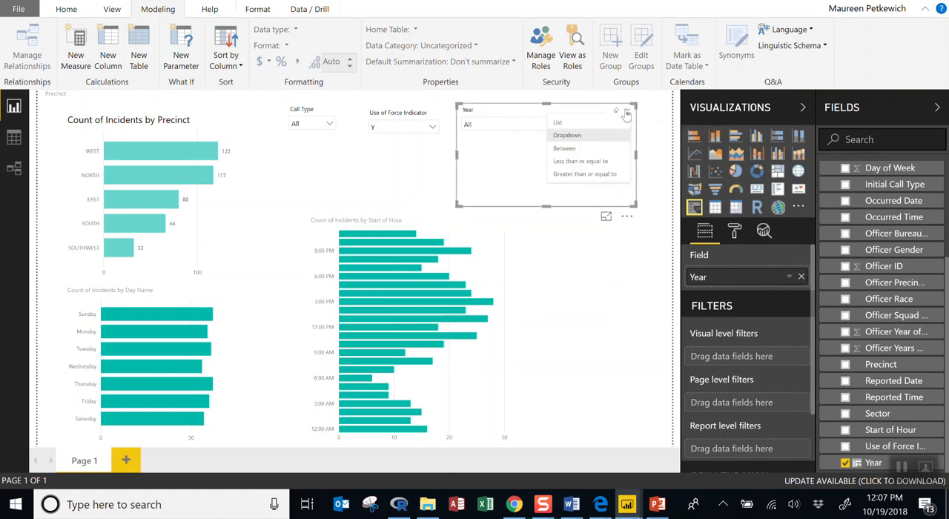
{"action": "left_click", "coordinate": [595, 149]}
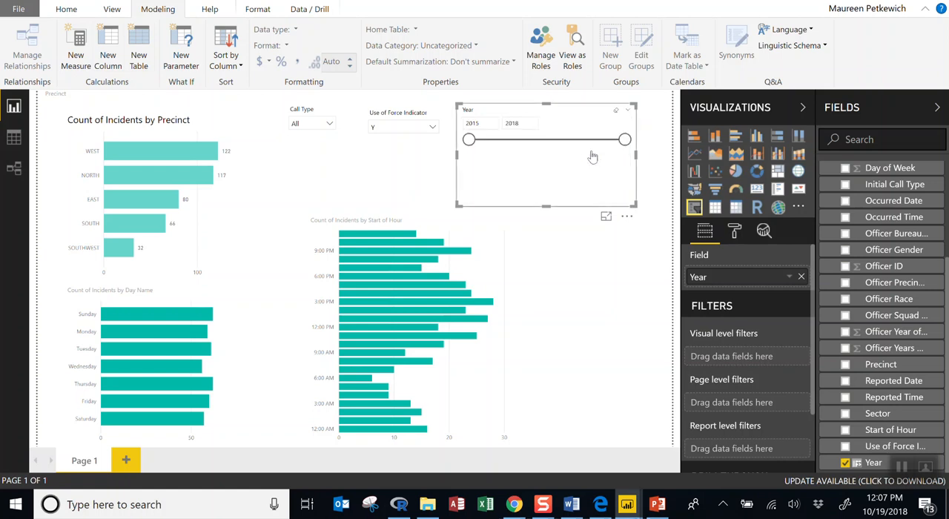
{"action": "left_click_drag", "start_coordinate": [623, 141], "coordinate": [521, 140]}
{"action": "left_click", "coordinate": [628, 109]}
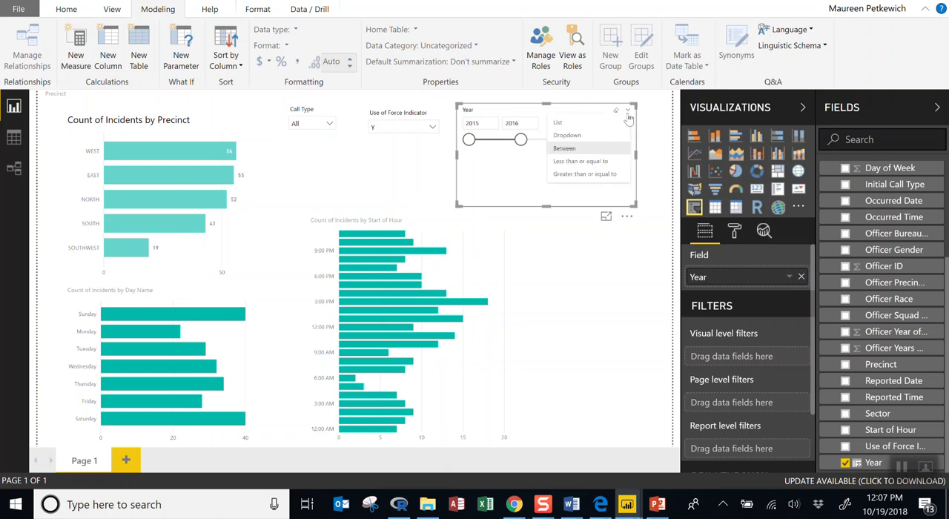
{"action": "left_click", "coordinate": [611, 162]}
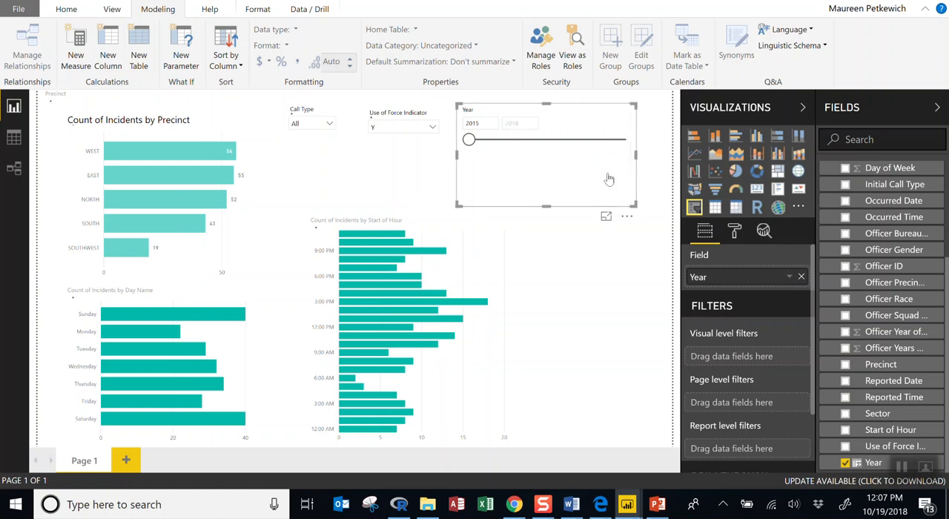
Set the Year slicer to the Dropdown style and check its list of years
{"action": "left_click", "coordinate": [628, 110]}
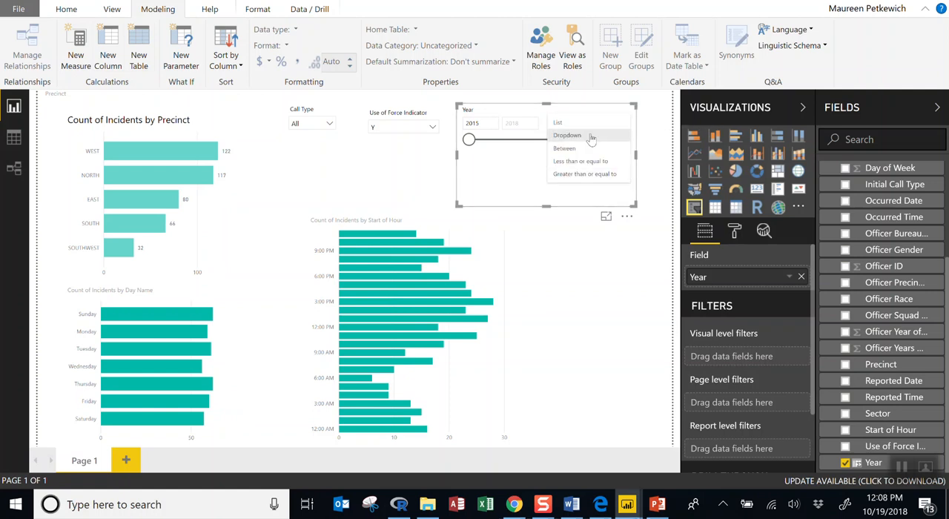
{"action": "left_click", "coordinate": [591, 136]}
{"action": "left_click", "coordinate": [615, 130]}
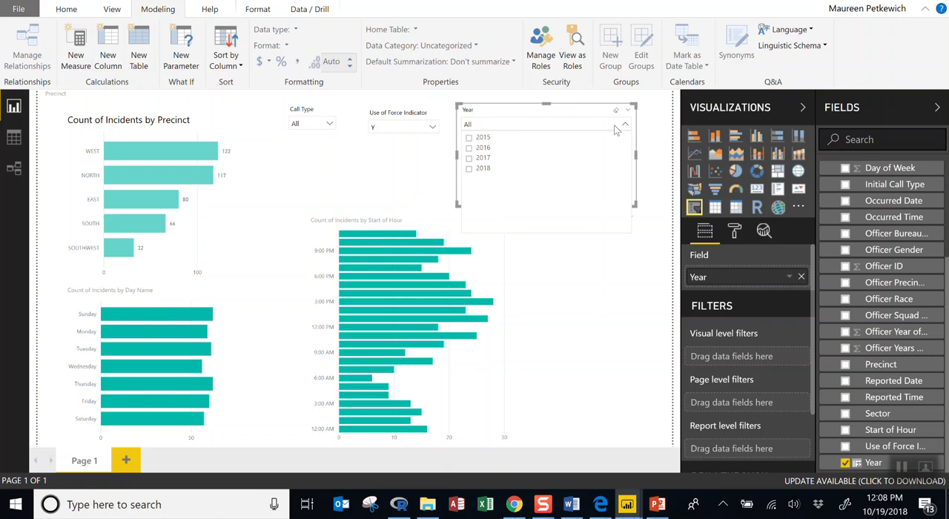
{"action": "left_click", "coordinate": [657, 176]}
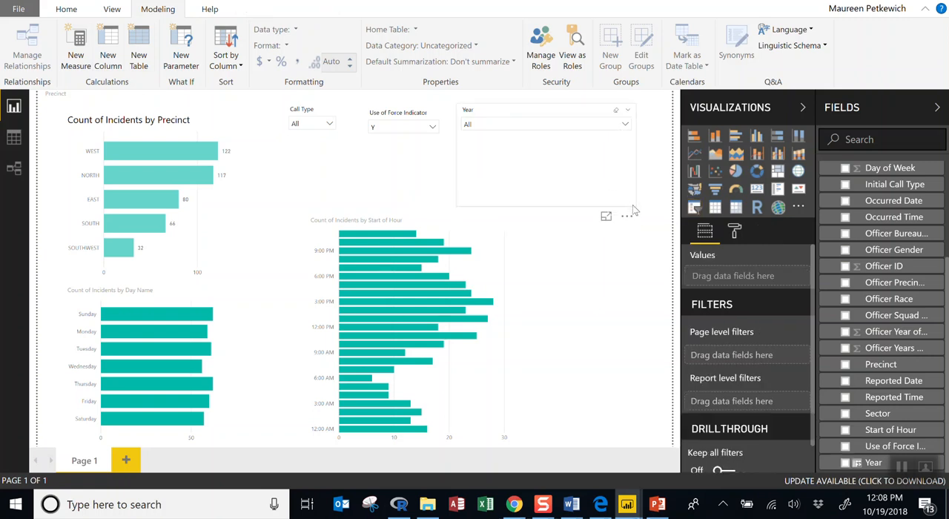
Shrink the Year slicer to a compact dropdown and move the Use of Force Indicator slicer level with and closer to Call Type
{"action": "left_click", "coordinate": [634, 211]}
{"action": "left_click_drag", "start_coordinate": [634, 207], "coordinate": [536, 146]}
{"action": "left_click", "coordinate": [584, 191]}
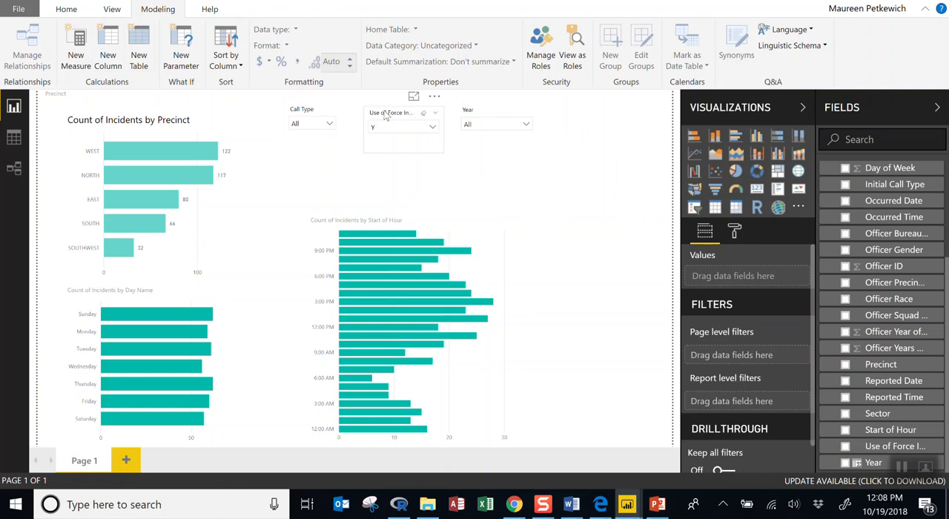
{"action": "left_click_drag", "start_coordinate": [385, 115], "coordinate": [372, 113]}
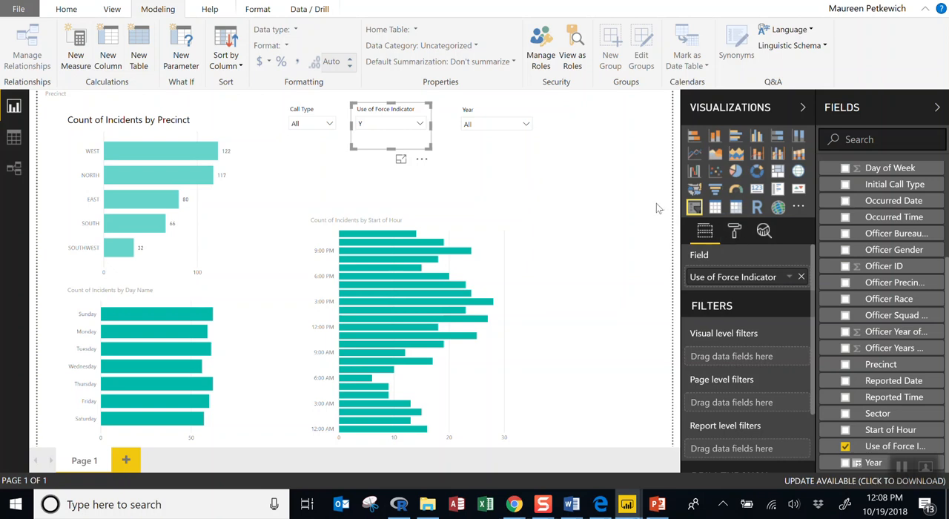
Turn on the title for the Use of Force Indicator slicer in its formatting options
{"action": "left_click", "coordinate": [735, 232]}
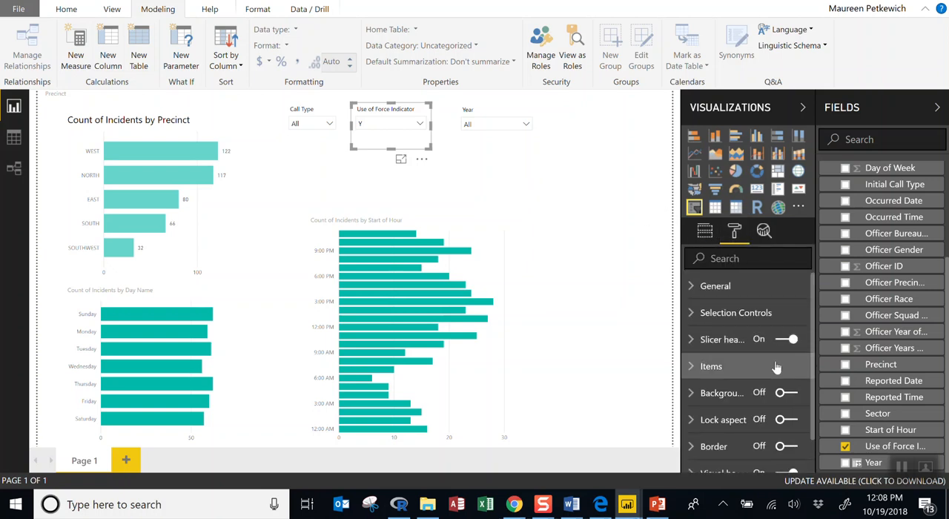
{"action": "scroll", "coordinate": [772, 369], "scroll_direction": "down", "scroll_amount": 1}
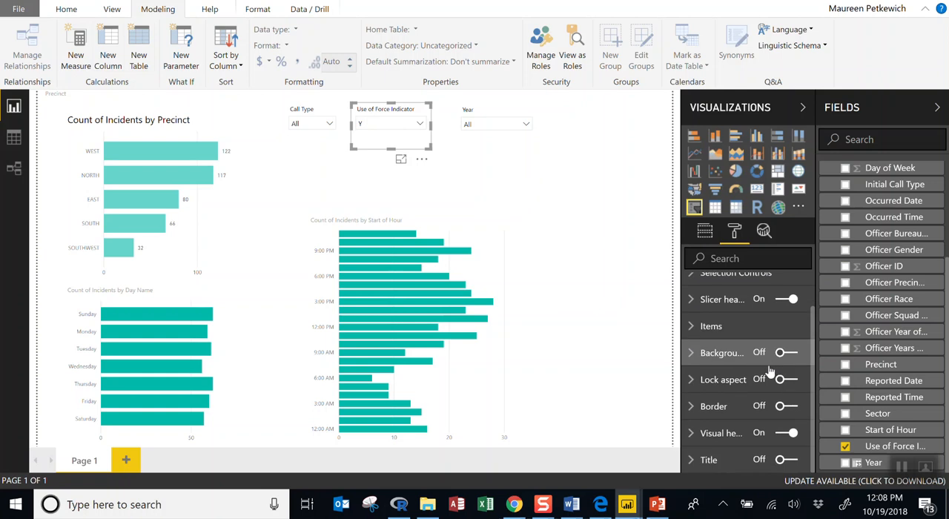
{"action": "left_click", "coordinate": [697, 460]}
{"action": "scroll", "coordinate": [756, 431], "scroll_direction": "down", "scroll_amount": 4}
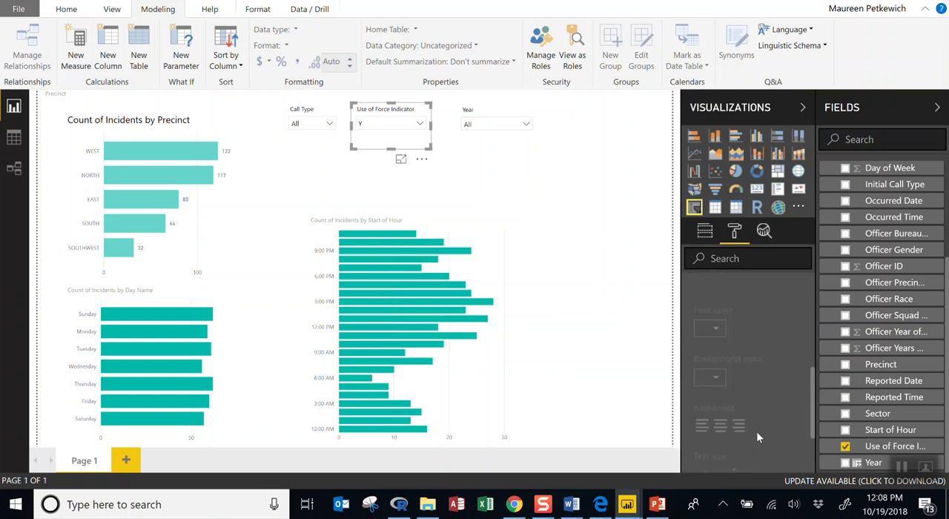
{"action": "scroll", "coordinate": [759, 412], "scroll_direction": "up", "scroll_amount": 4}
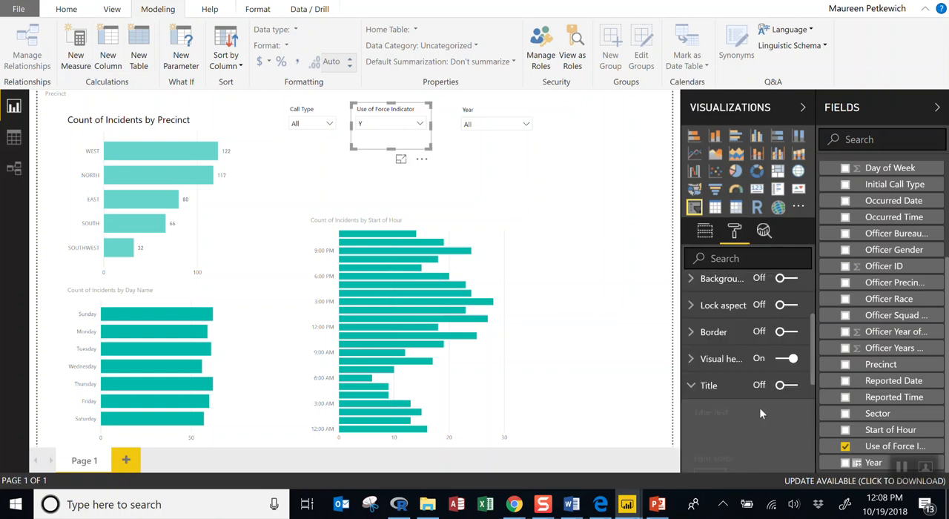
{"action": "left_click", "coordinate": [795, 388]}
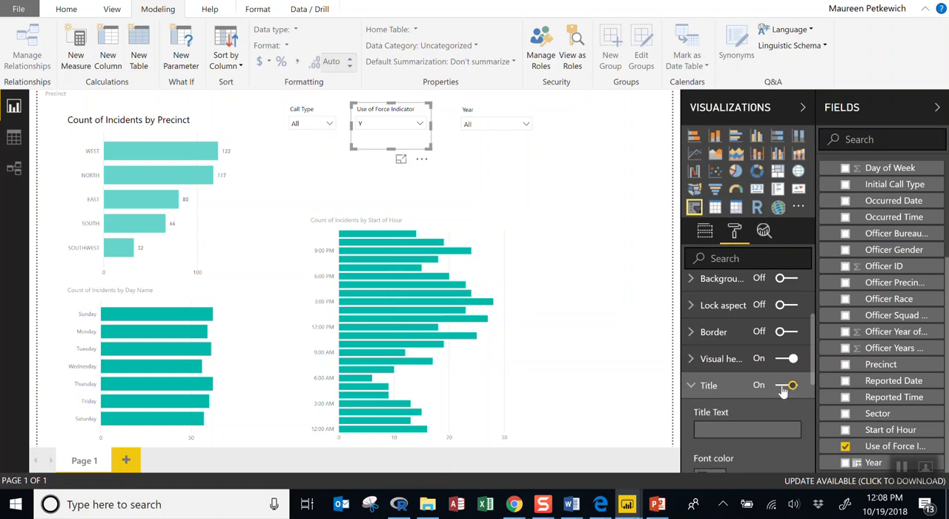
{"action": "left_click", "coordinate": [783, 389]}
{"action": "left_click", "coordinate": [784, 387]}
Review the slicer title's text, color, alignment, text size and font family options, and collapse the title settings
{"action": "scroll", "coordinate": [779, 392], "scroll_direction": "down", "scroll_amount": 3}
{"action": "scroll", "coordinate": [776, 385], "scroll_direction": "down", "scroll_amount": 2}
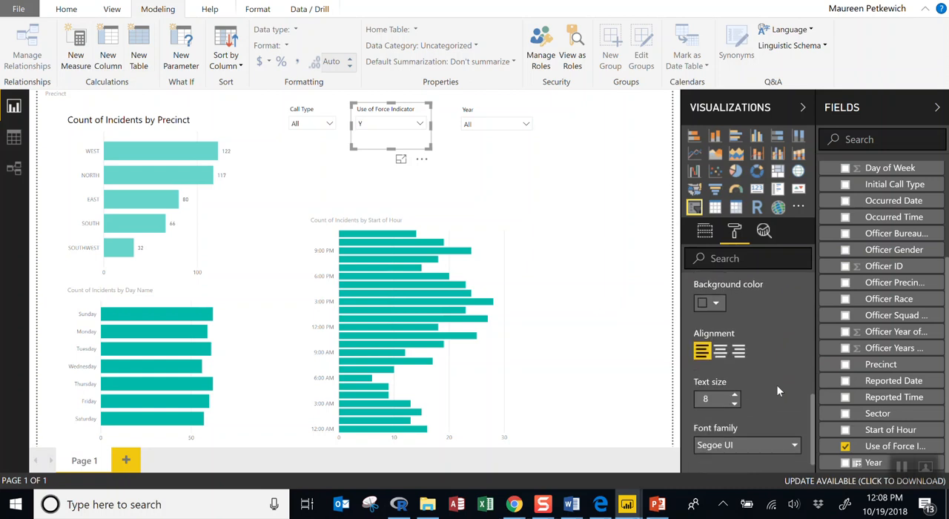
{"action": "scroll", "coordinate": [776, 385], "scroll_direction": "down", "scroll_amount": 1}
{"action": "scroll", "coordinate": [776, 385], "scroll_direction": "up", "scroll_amount": 5}
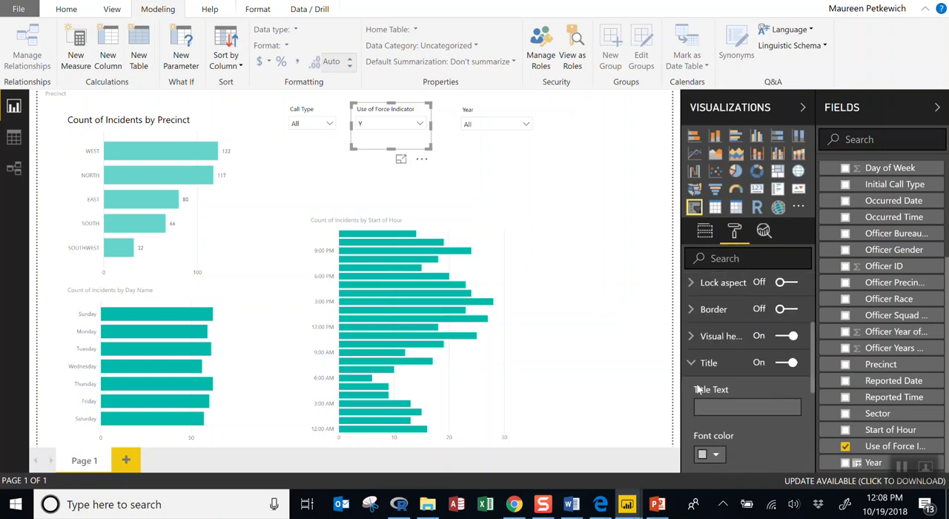
{"action": "left_click", "coordinate": [734, 362]}
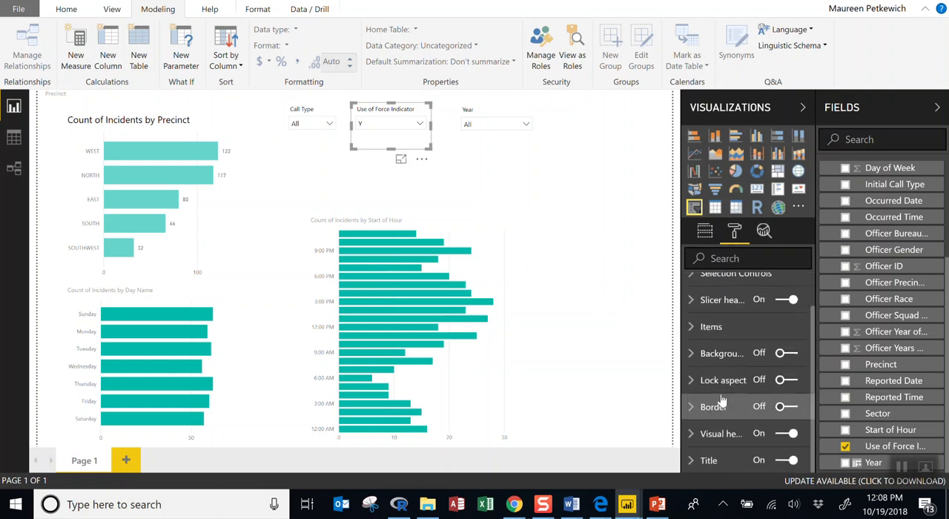
{"action": "scroll", "coordinate": [737, 408], "scroll_direction": "up", "scroll_amount": 1}
Select the Count of Incidents by Precinct chart, look through its formatting options and deselect it
{"action": "left_click", "coordinate": [439, 285]}
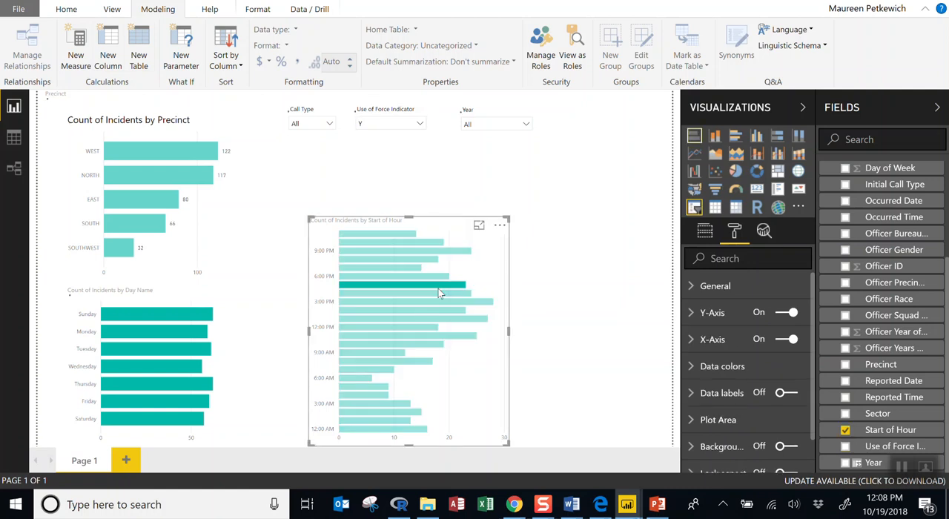
{"action": "left_click", "coordinate": [152, 315]}
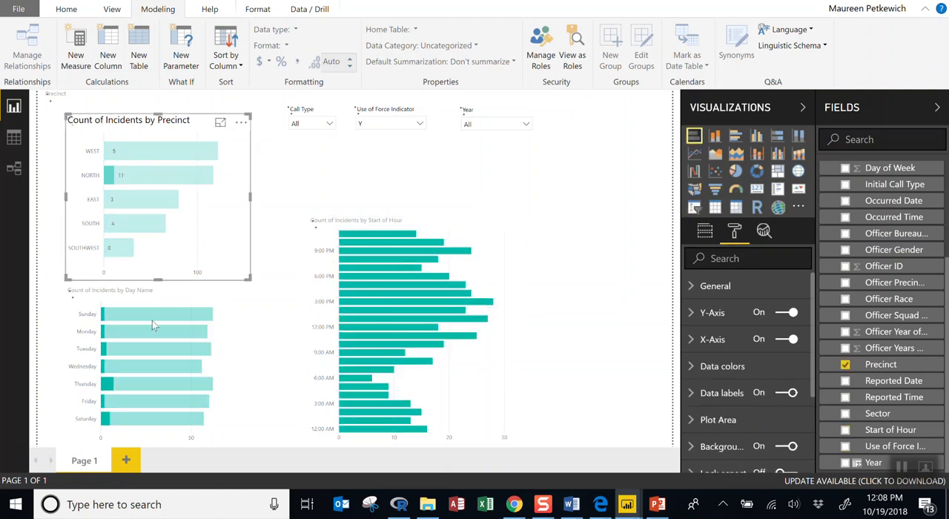
{"action": "left_click", "coordinate": [183, 238]}
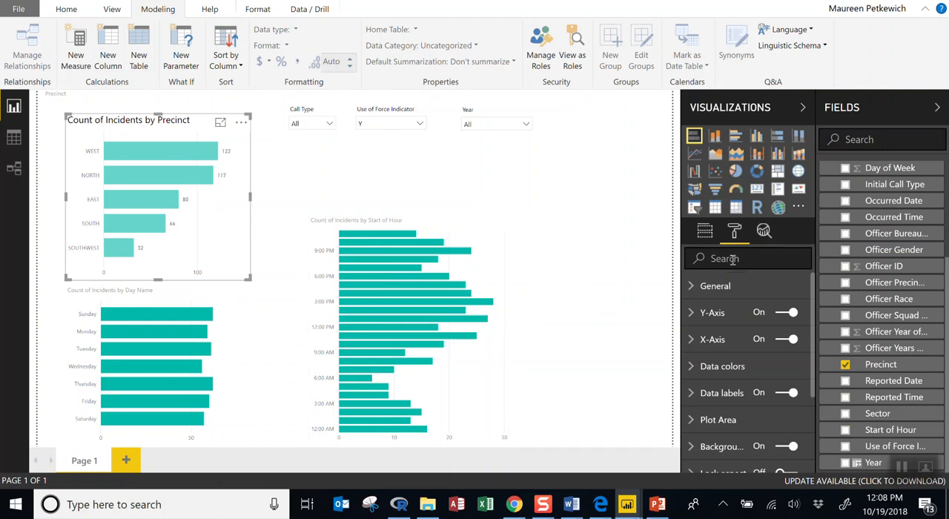
{"action": "scroll", "coordinate": [734, 304], "scroll_direction": "down", "scroll_amount": 3}
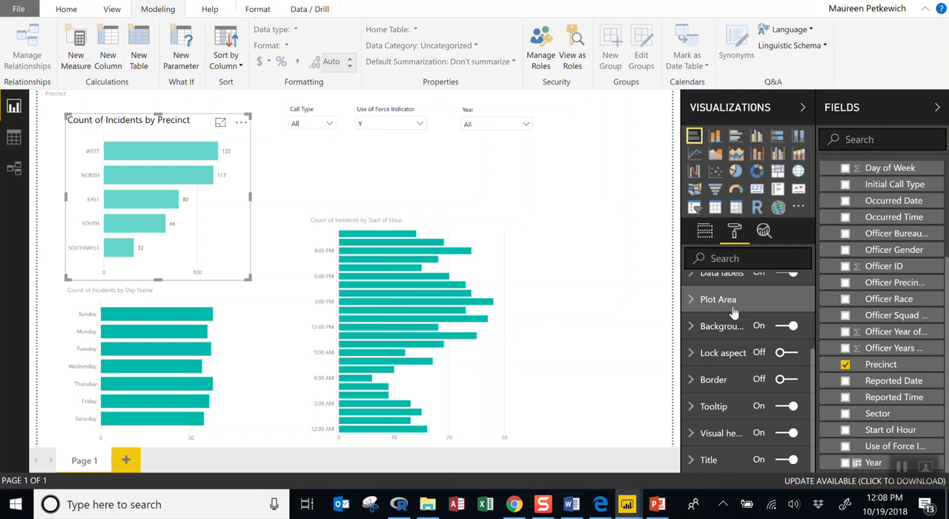
{"action": "left_click", "coordinate": [570, 190]}
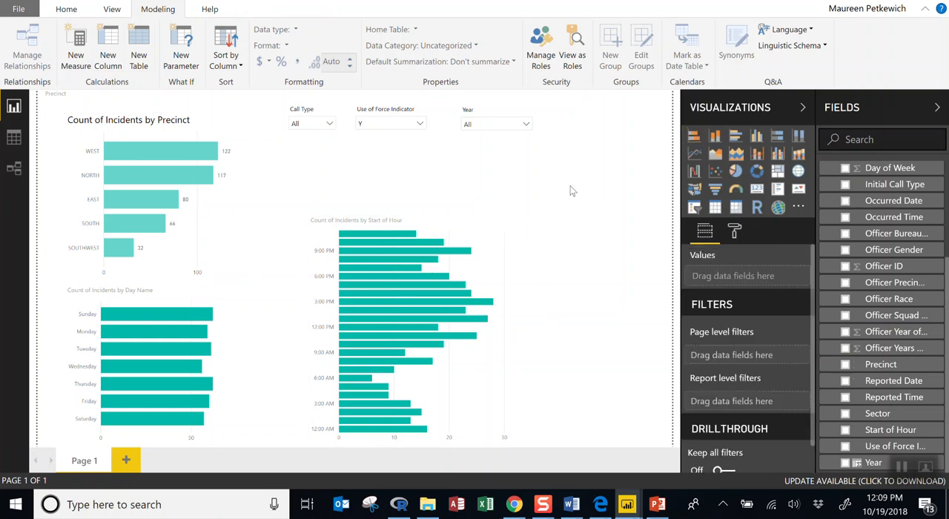
Filter the report to Use of Force Indicator N and Year 2017
{"action": "left_click", "coordinate": [420, 128]}
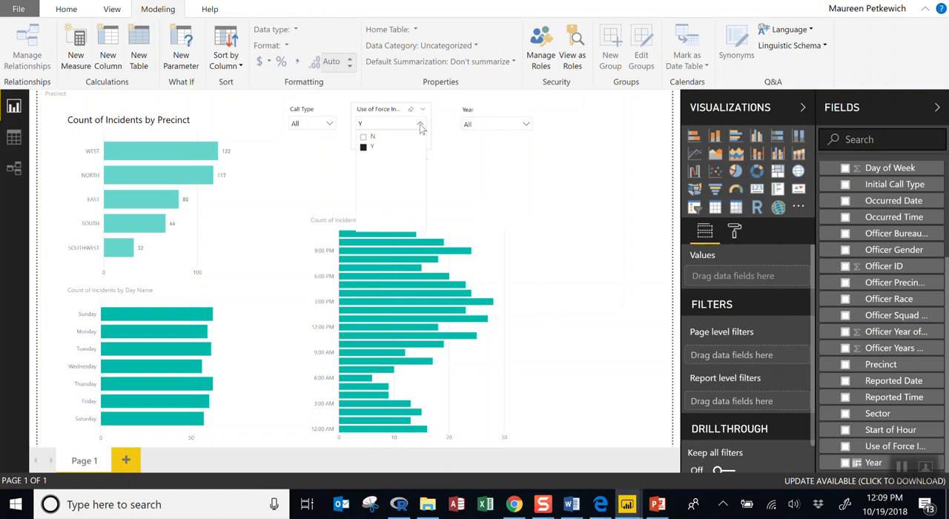
{"action": "left_click", "coordinate": [373, 138]}
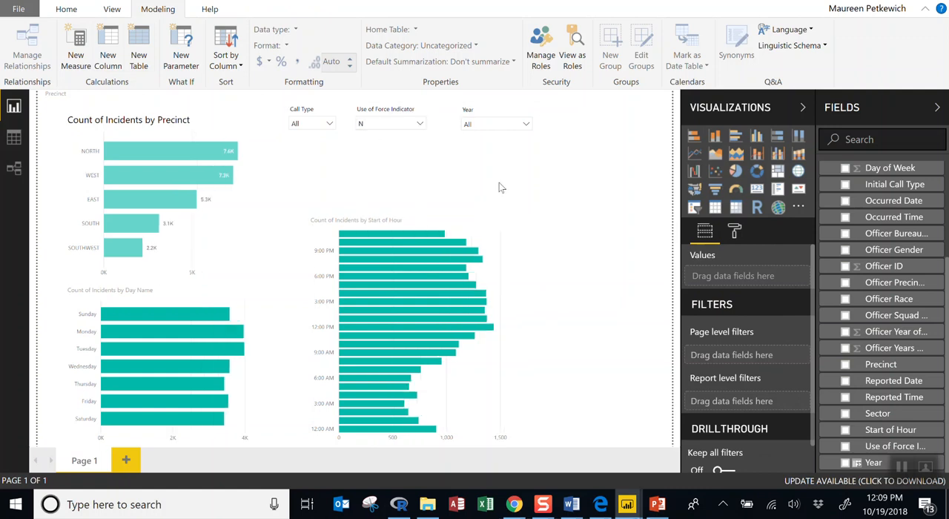
{"action": "left_click", "coordinate": [527, 126]}
{"action": "left_click", "coordinate": [497, 159]}
{"action": "left_click", "coordinate": [553, 179]}
Filter the report to the ALARM call type with the Call Type slicer
{"action": "left_click", "coordinate": [332, 126]}
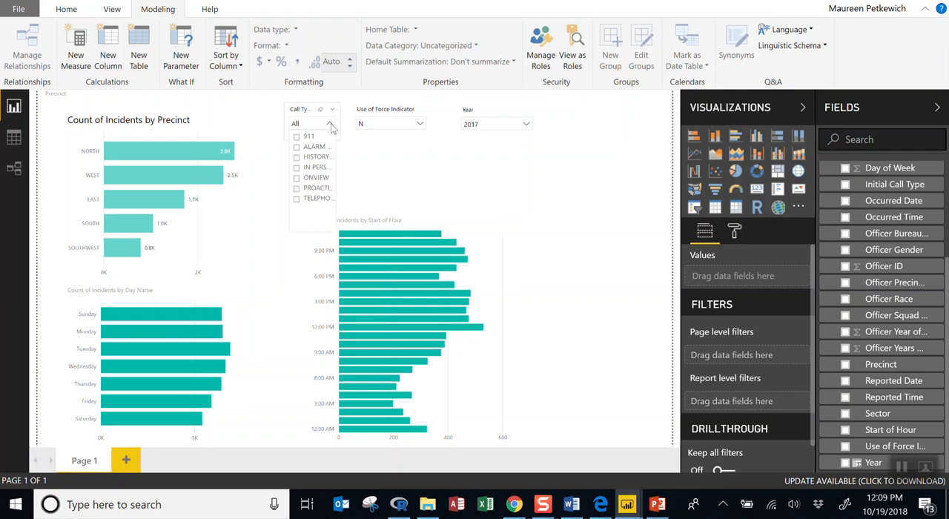
{"action": "left_click", "coordinate": [311, 147]}
{"action": "left_click", "coordinate": [439, 181]}
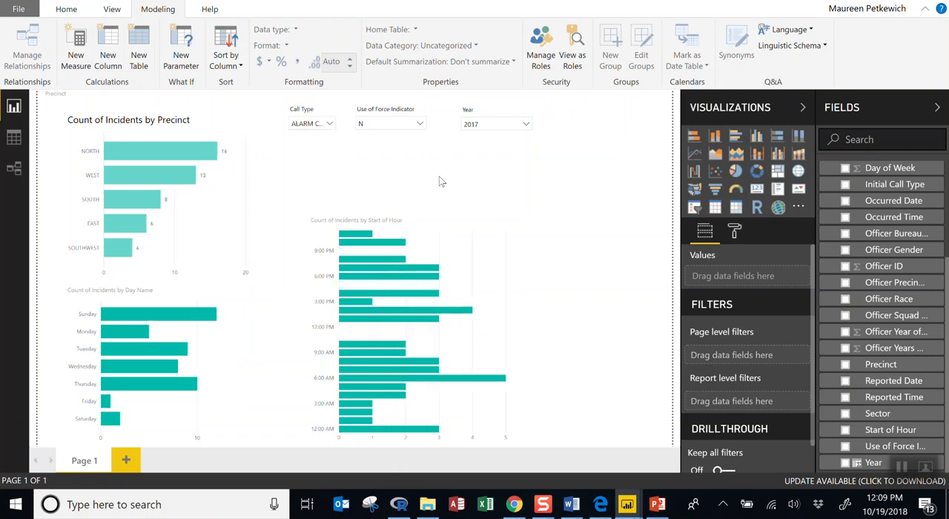